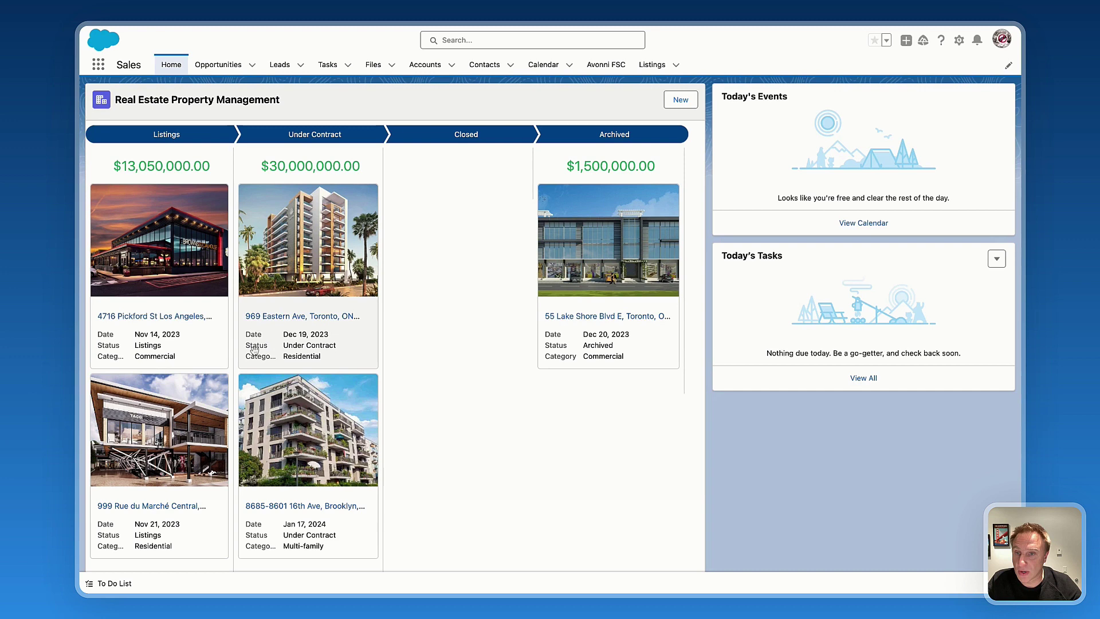
left_click_drag(159, 257, 461, 246)
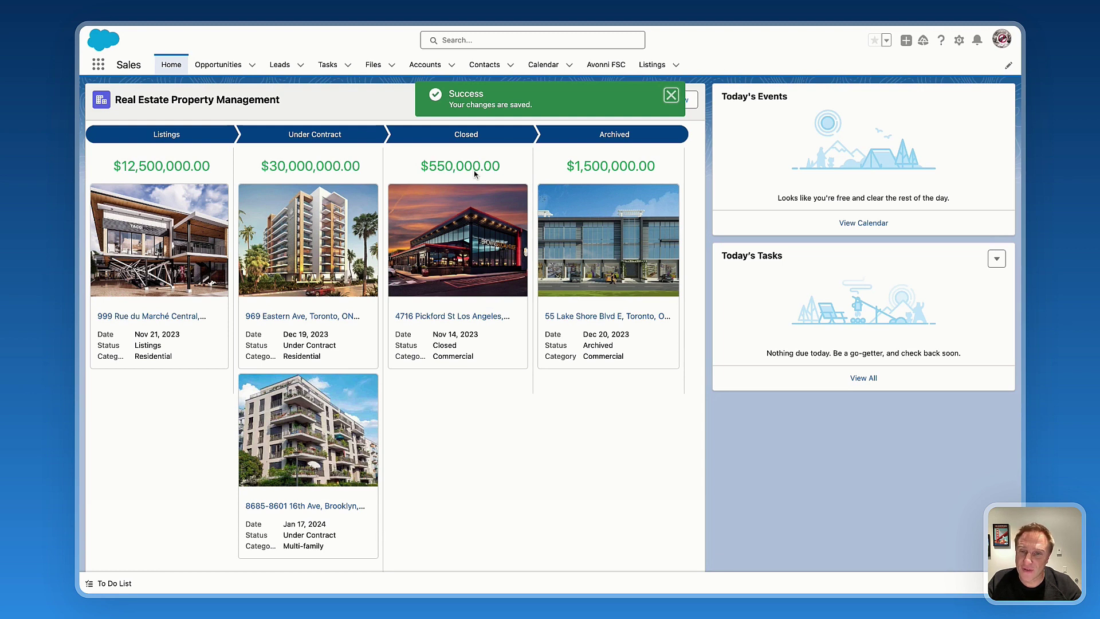
left_click_drag(418, 232, 582, 233)
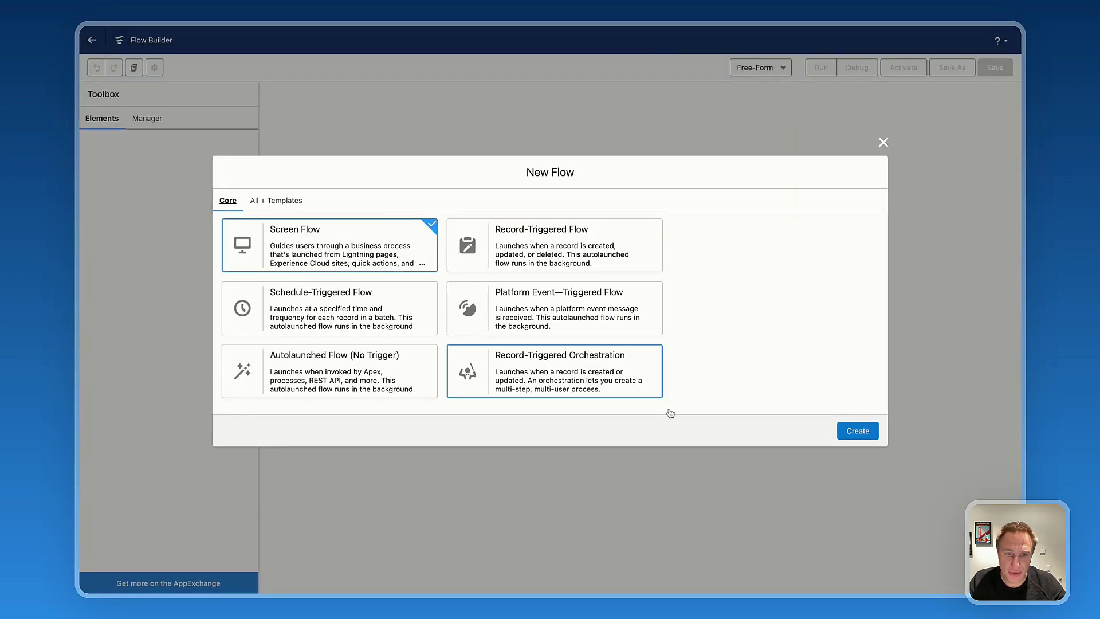
Create a Screen Flow and add a Get Records element labelled GetListing after Start
left_click(869, 437)
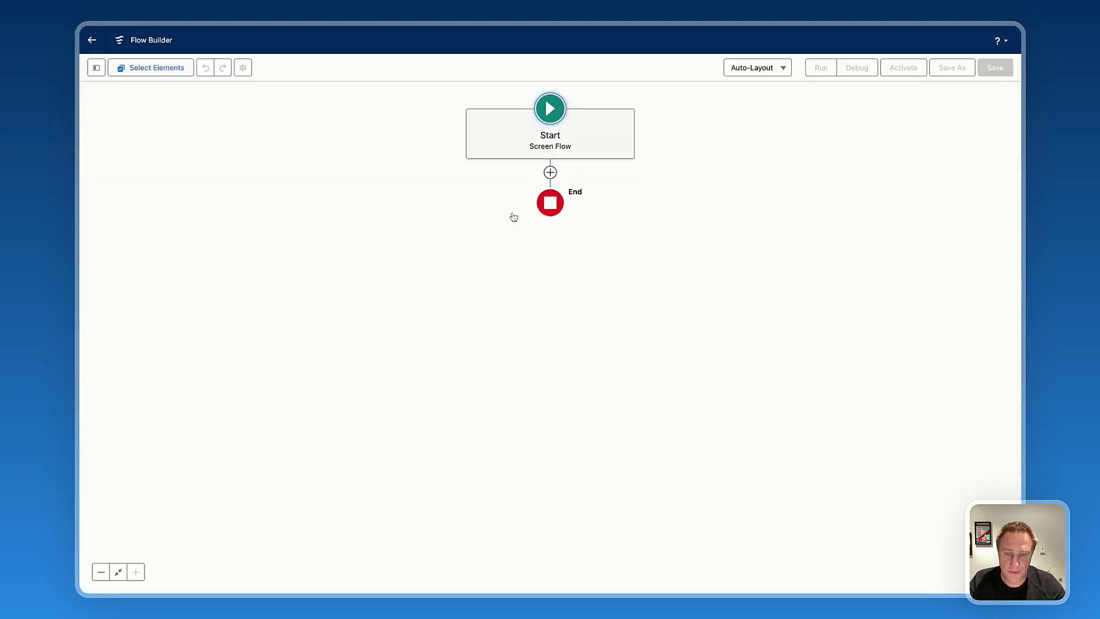
left_click(550, 172)
type("get")
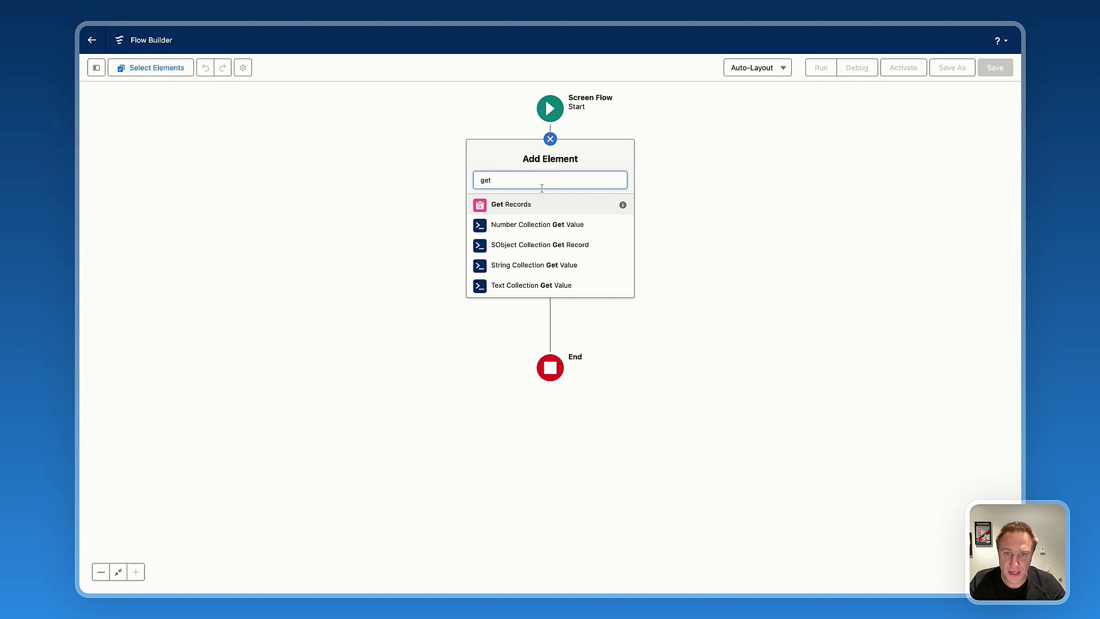
left_click(530, 208)
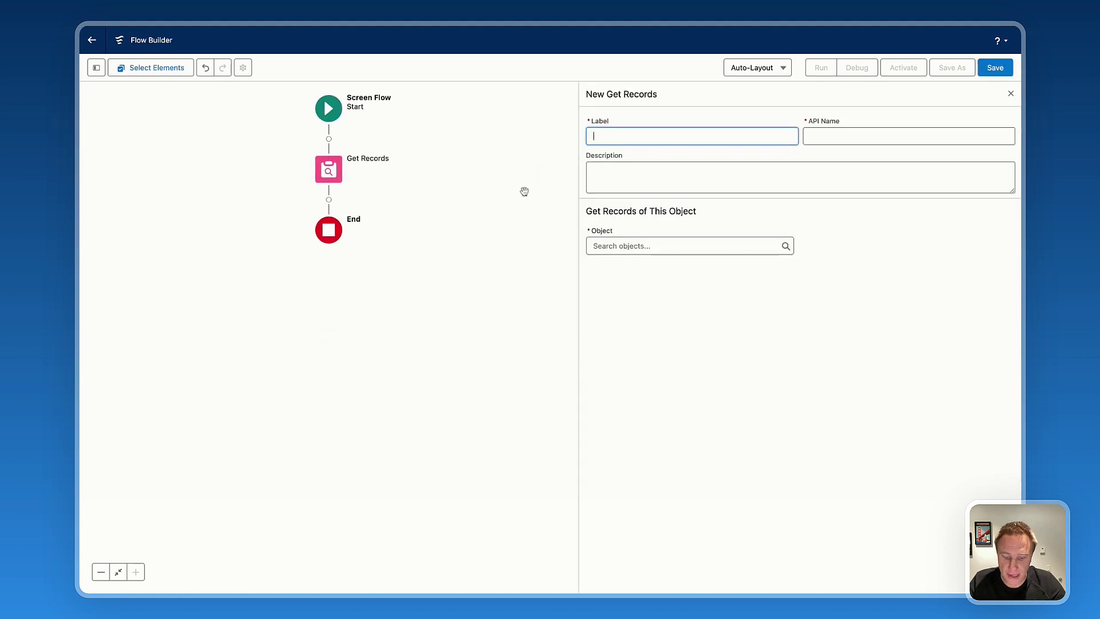
type("GetListing")
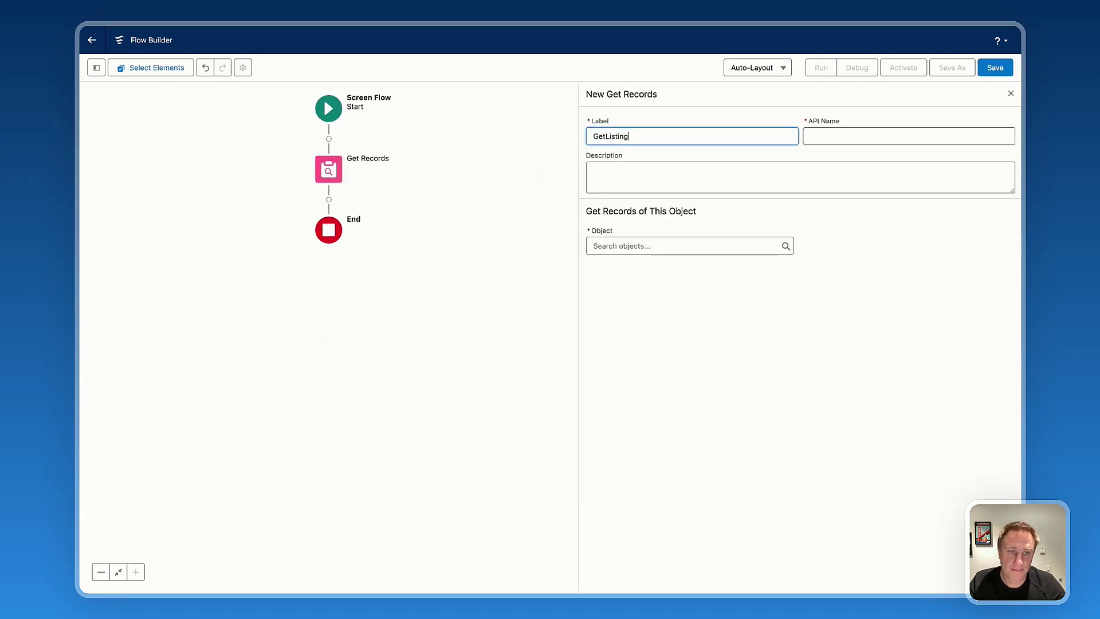
Point GetListing at the Listing object with condition None, storing all records
left_click(677, 246)
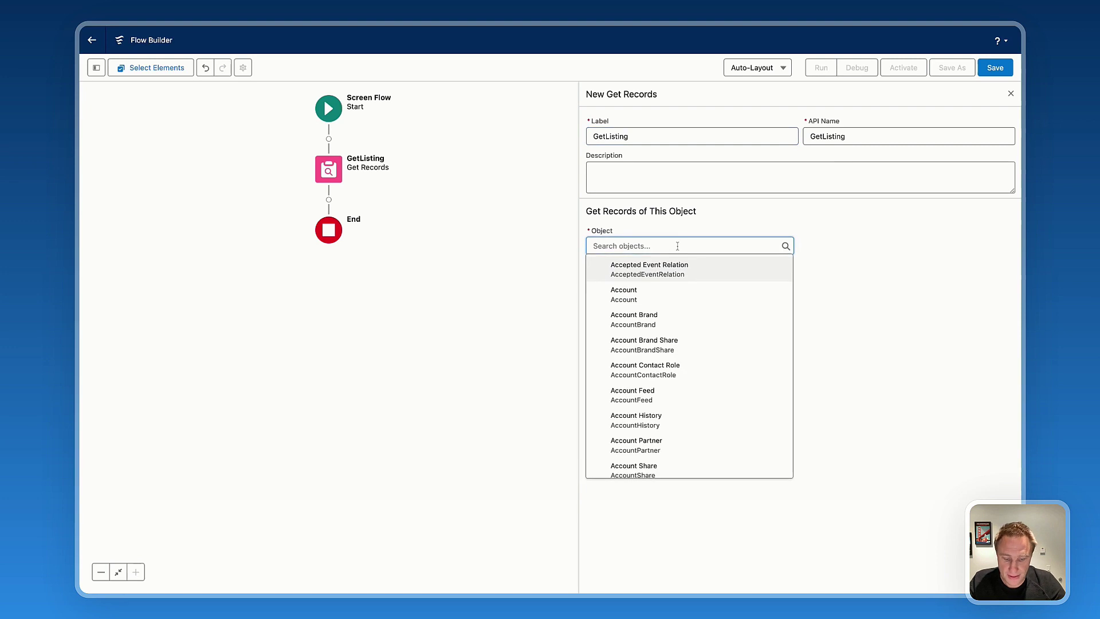
type("listing")
left_click(657, 269)
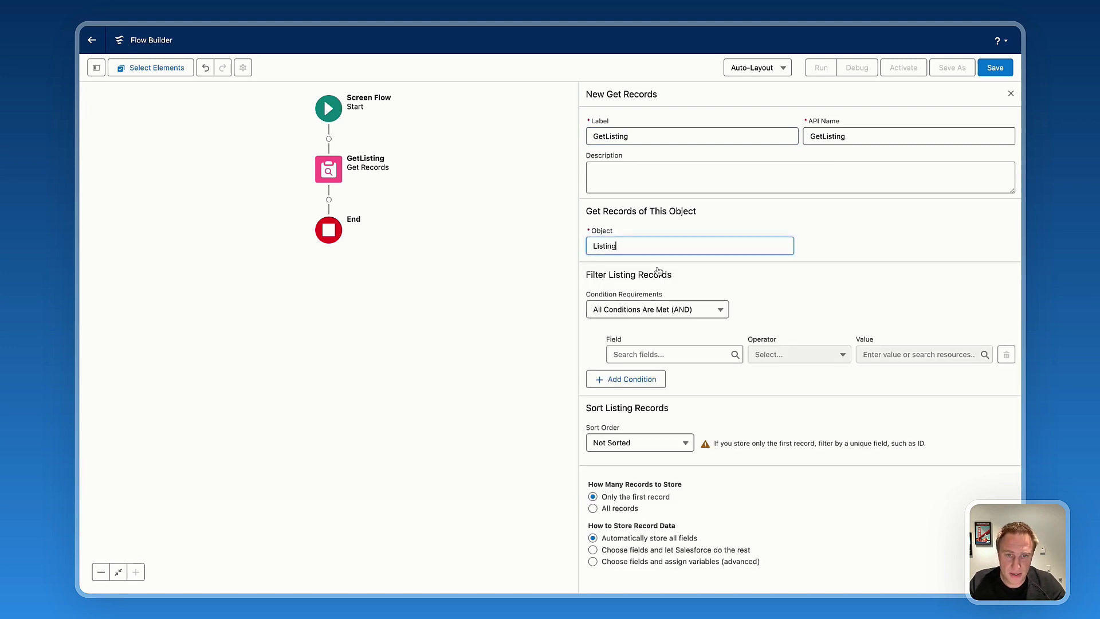
left_click(612, 310)
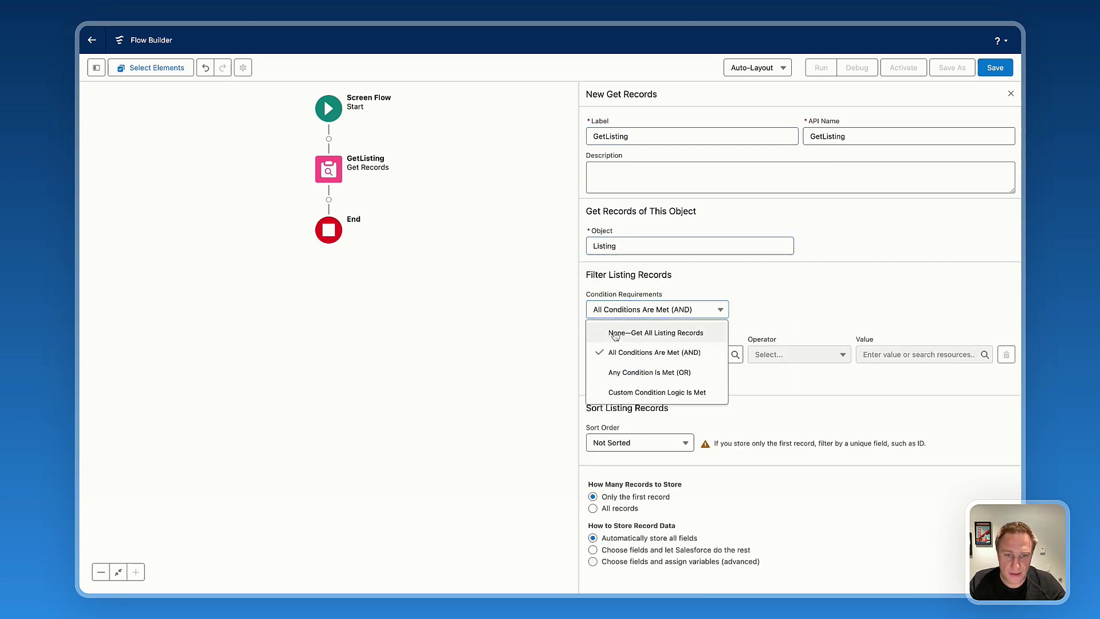
left_click(614, 334)
left_click(616, 462)
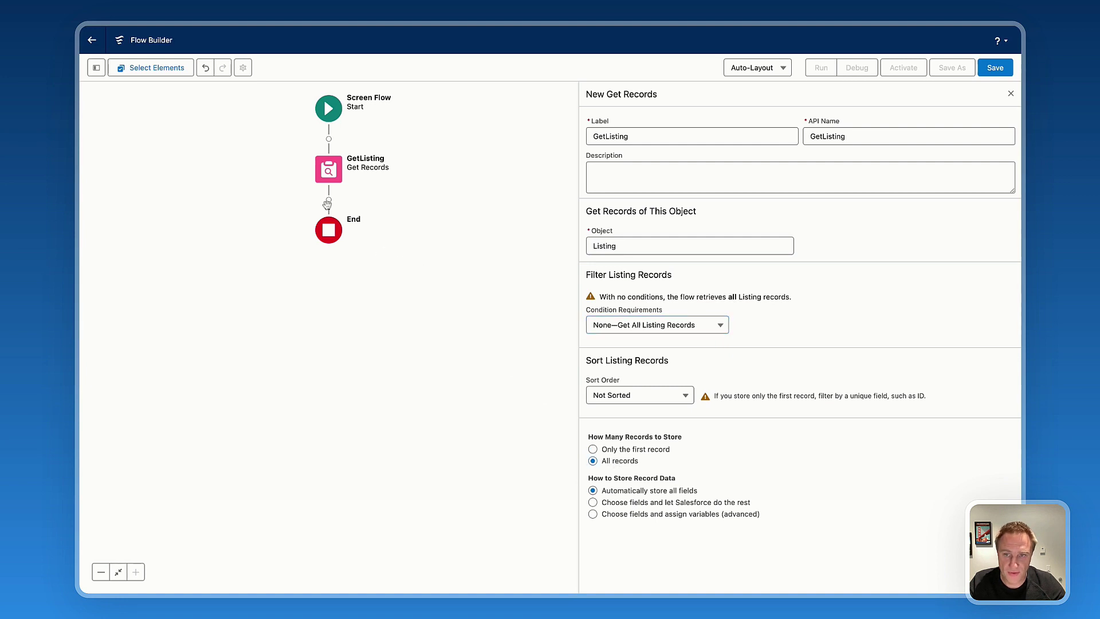
Add a Screen element labelled 'screen' with Show Header and Show Footer unchecked
left_click(329, 199)
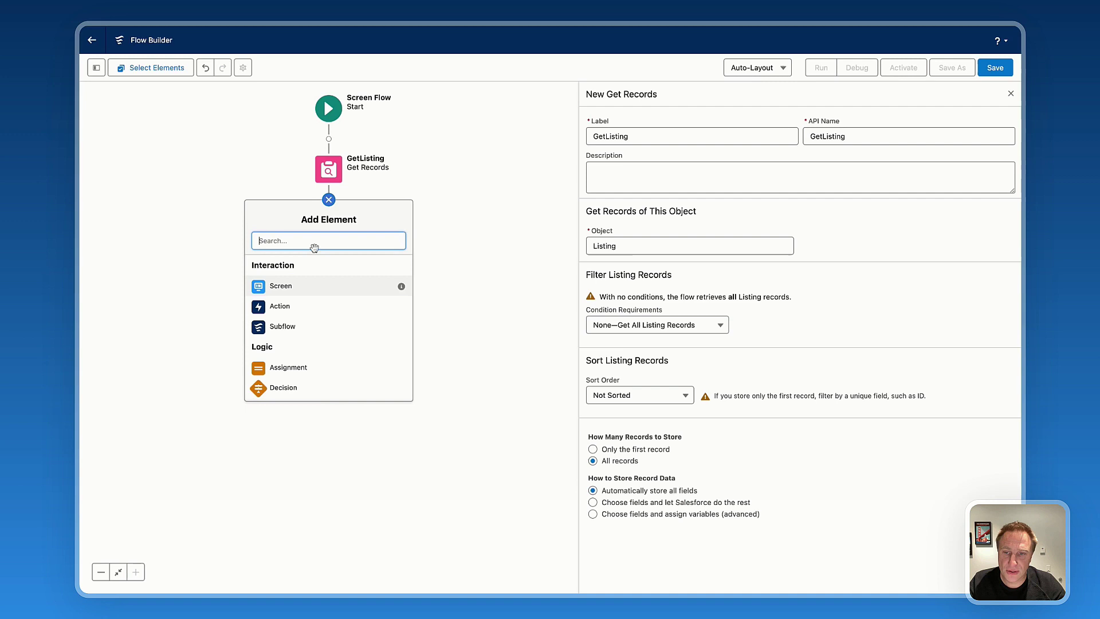
left_click(303, 289)
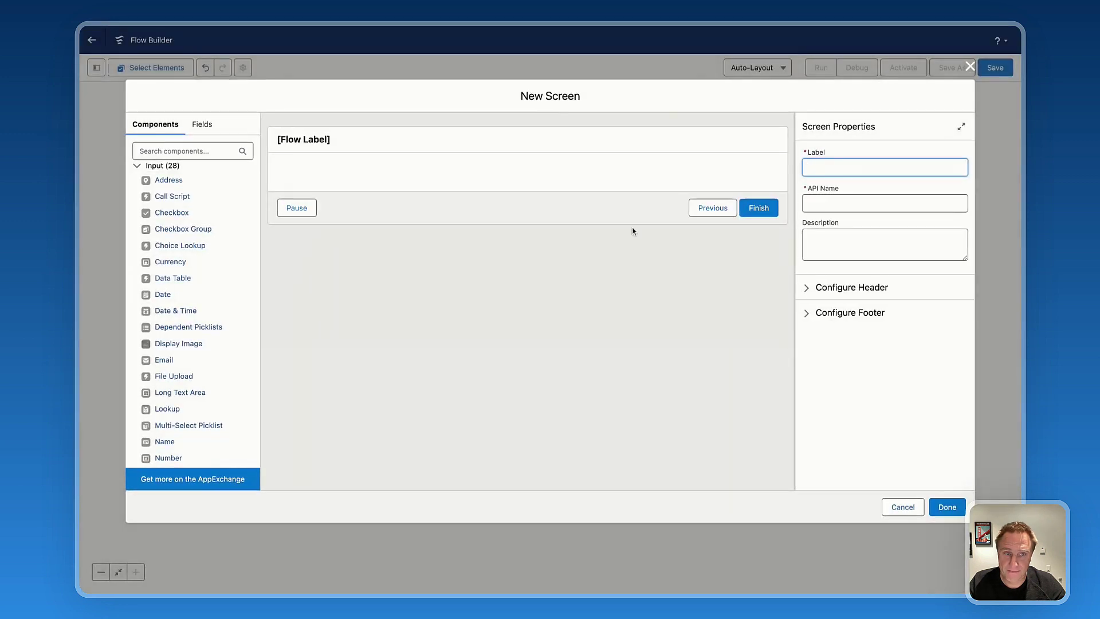
type("screen")
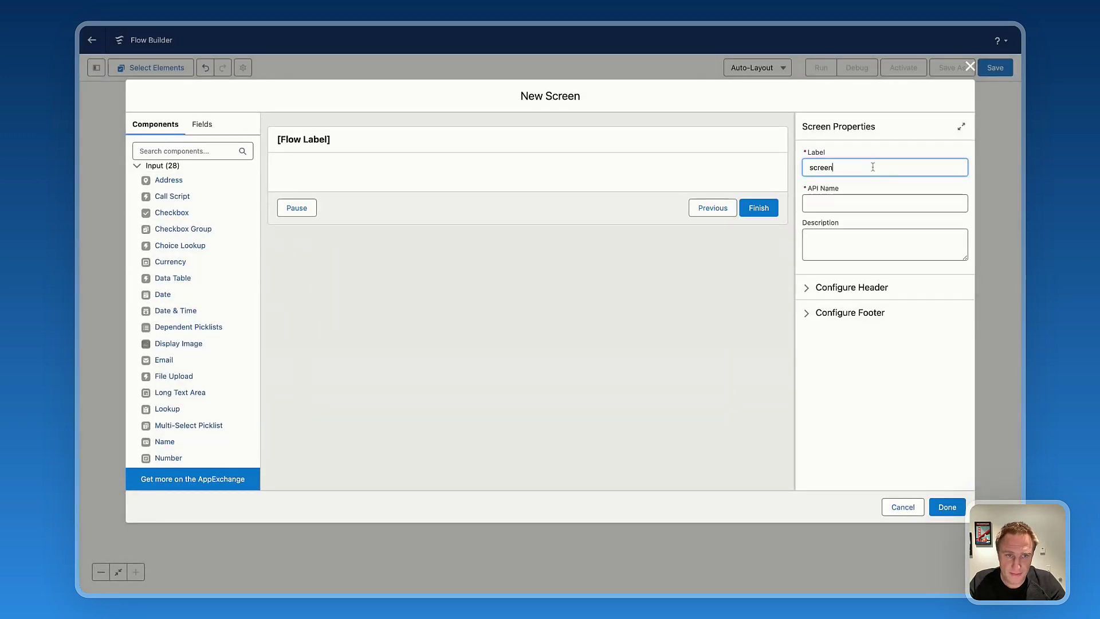
key("Tab")
key("Tab")
left_click(836, 286)
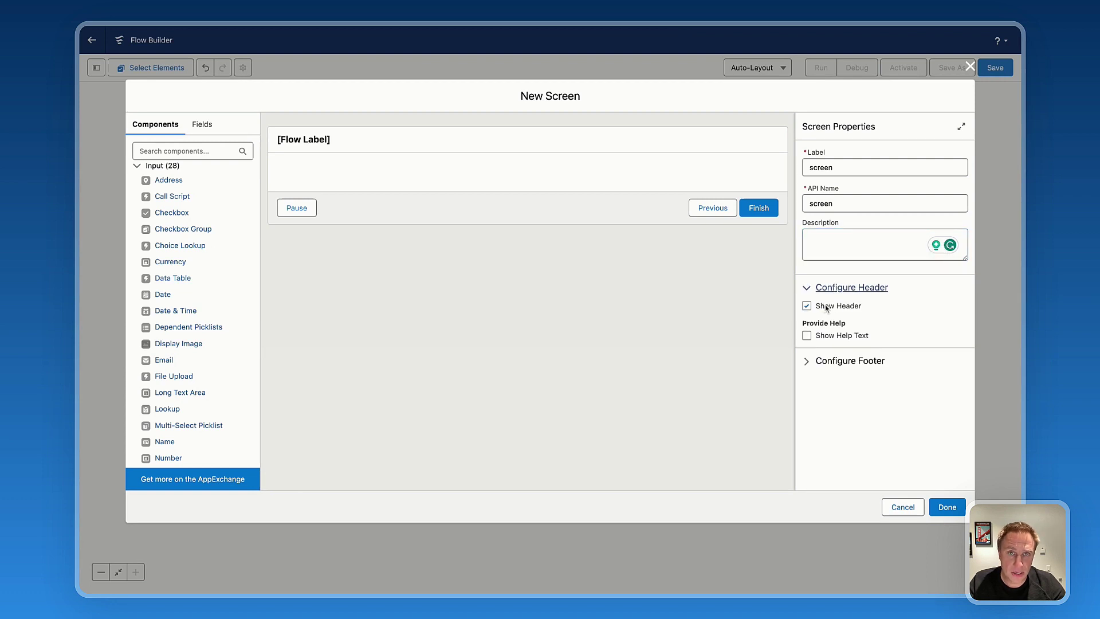
left_click(826, 306)
left_click(845, 362)
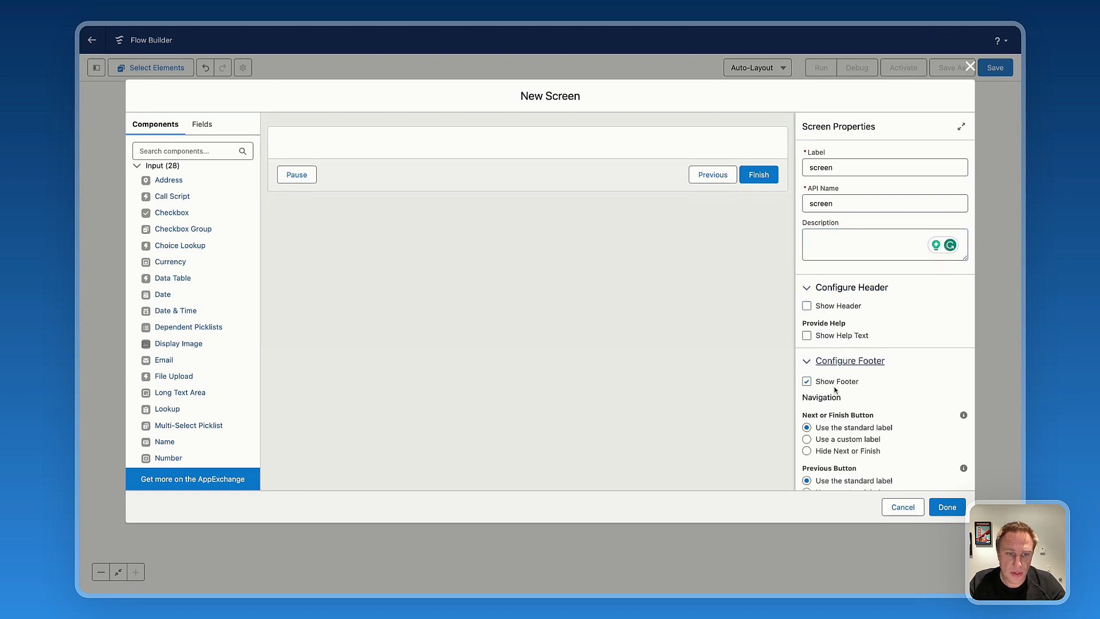
left_click(836, 382)
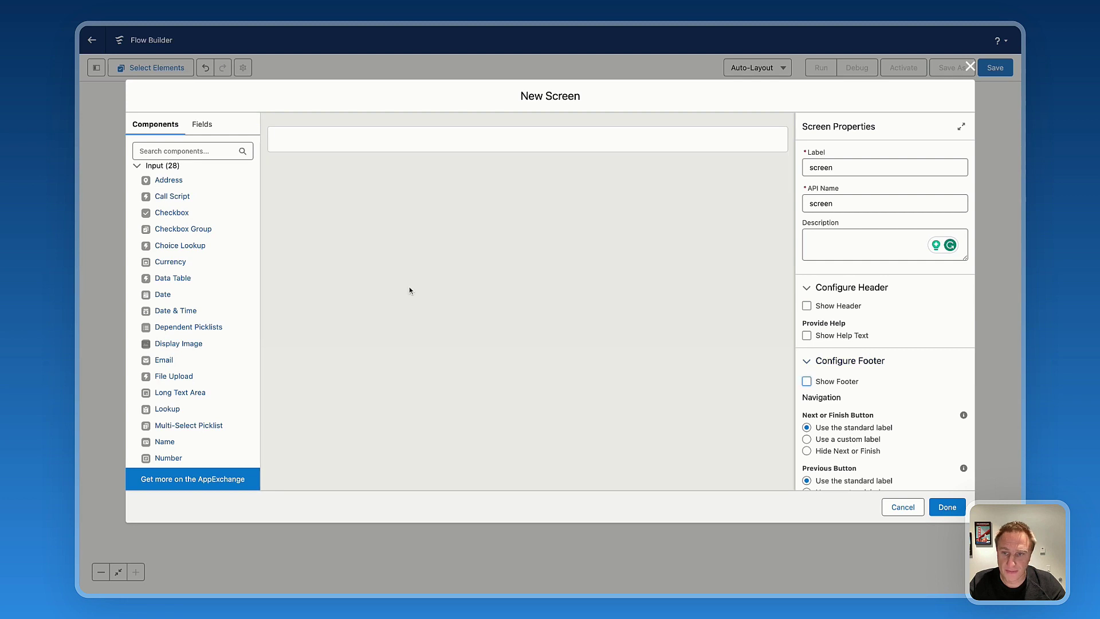
Place an Avonni Kanban with API name 'kanban' on the screen and open its Component Builder
scroll(216, 307, "down", 2)
scroll(216, 307, "down", 14)
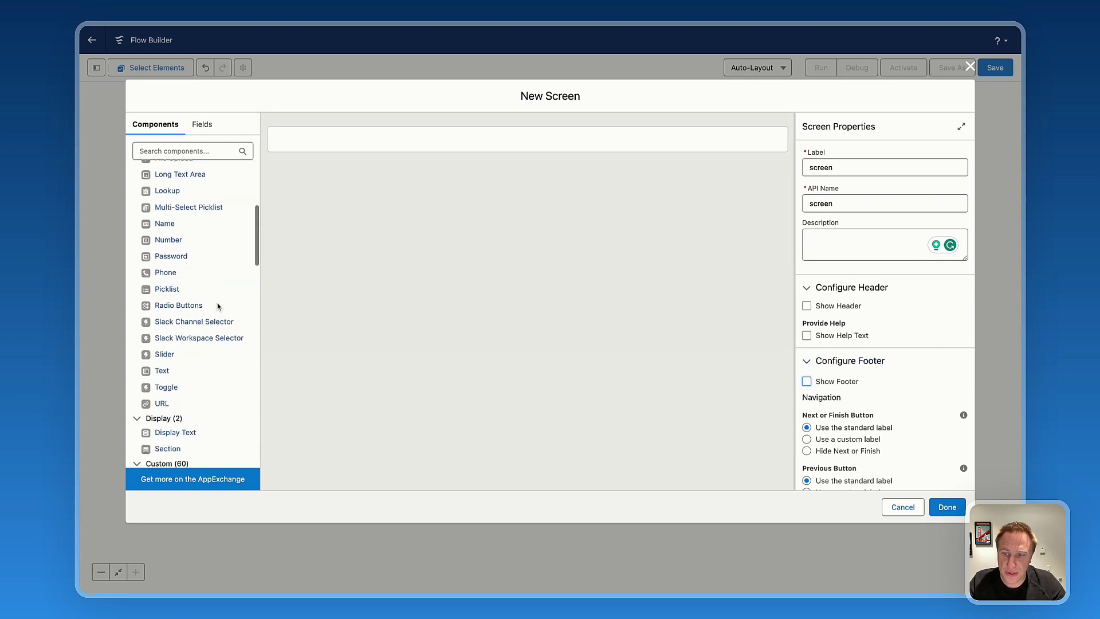
scroll(216, 307, "down", 7)
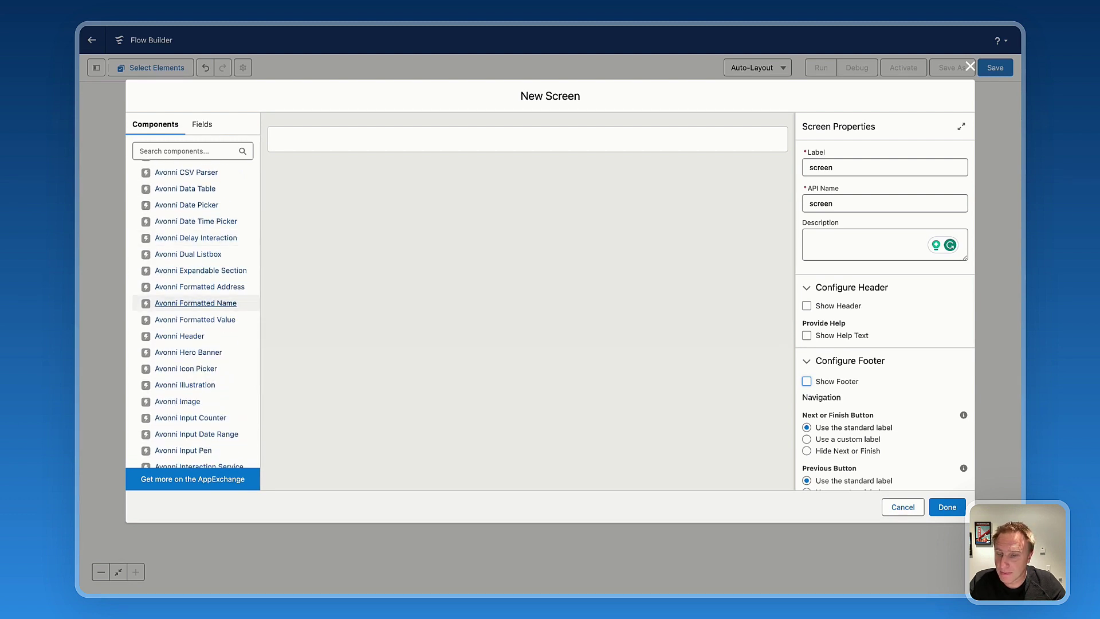
scroll(194, 304, "down", 3)
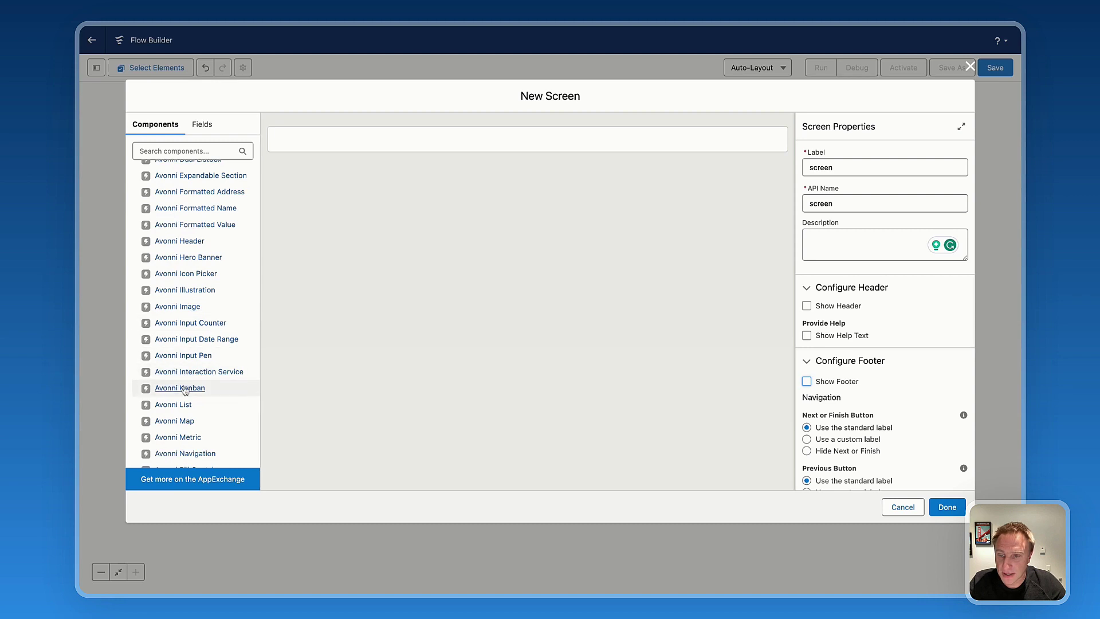
left_click_drag(185, 390, 502, 144)
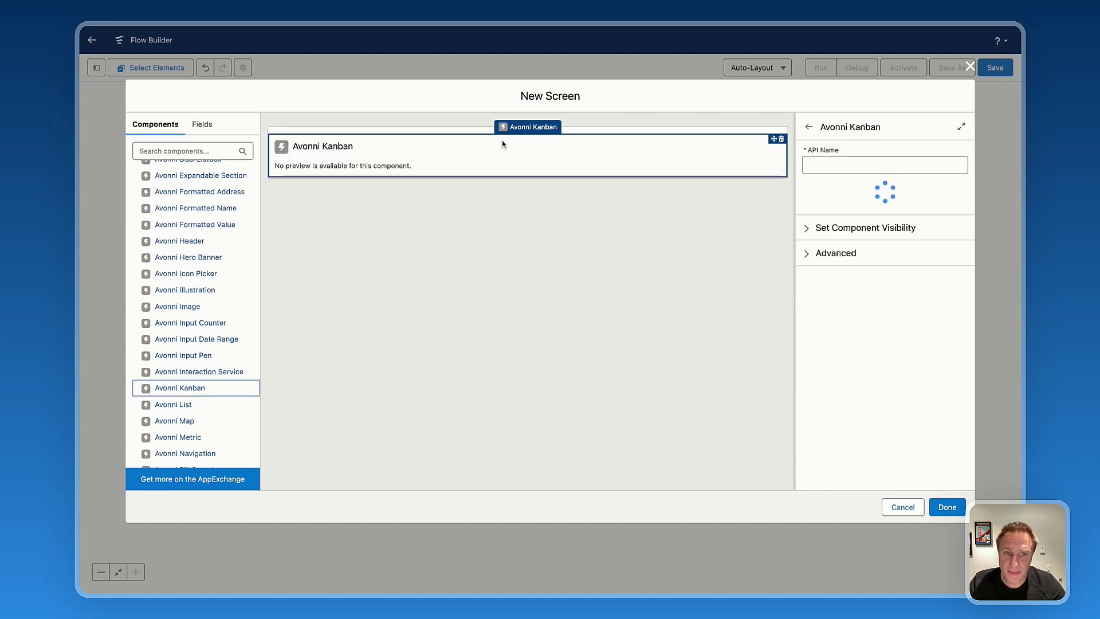
left_click(844, 164)
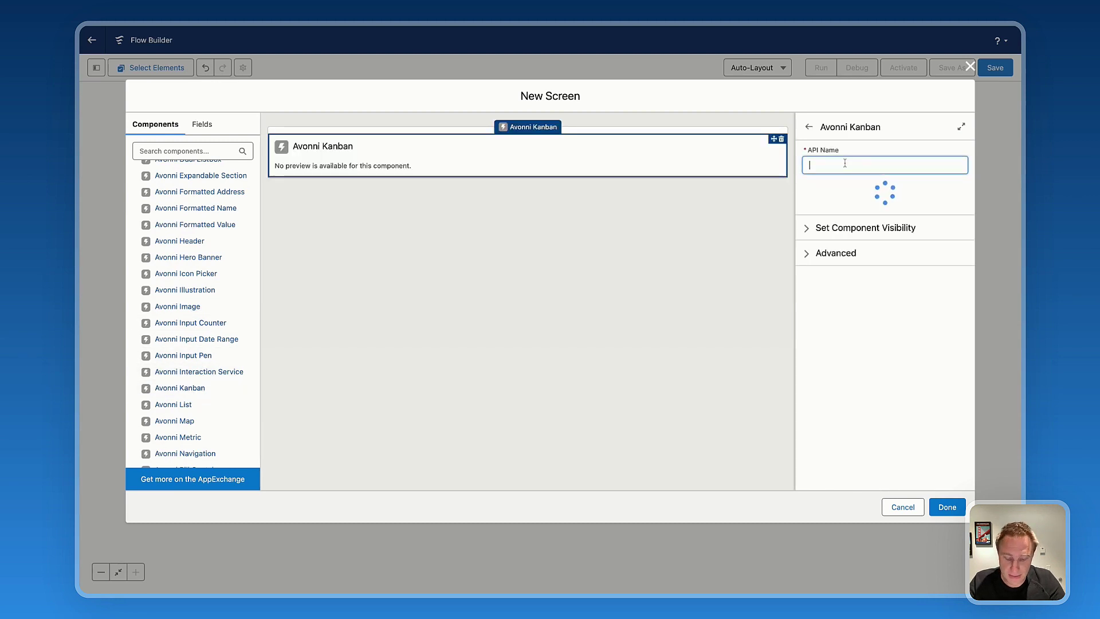
type("kanban")
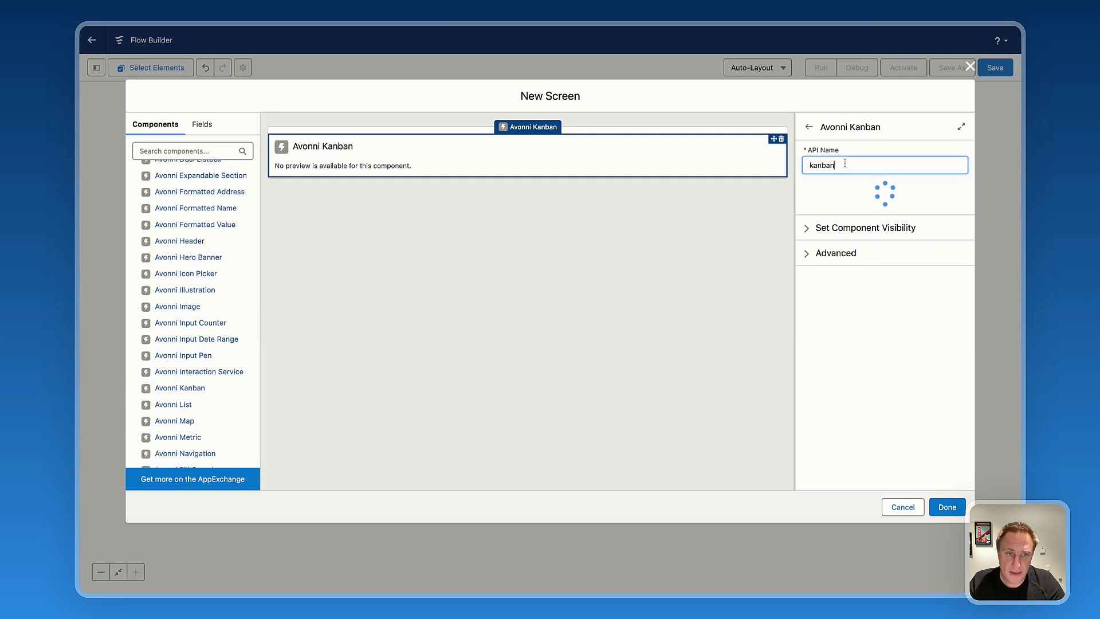
left_click(678, 238)
left_click(700, 152)
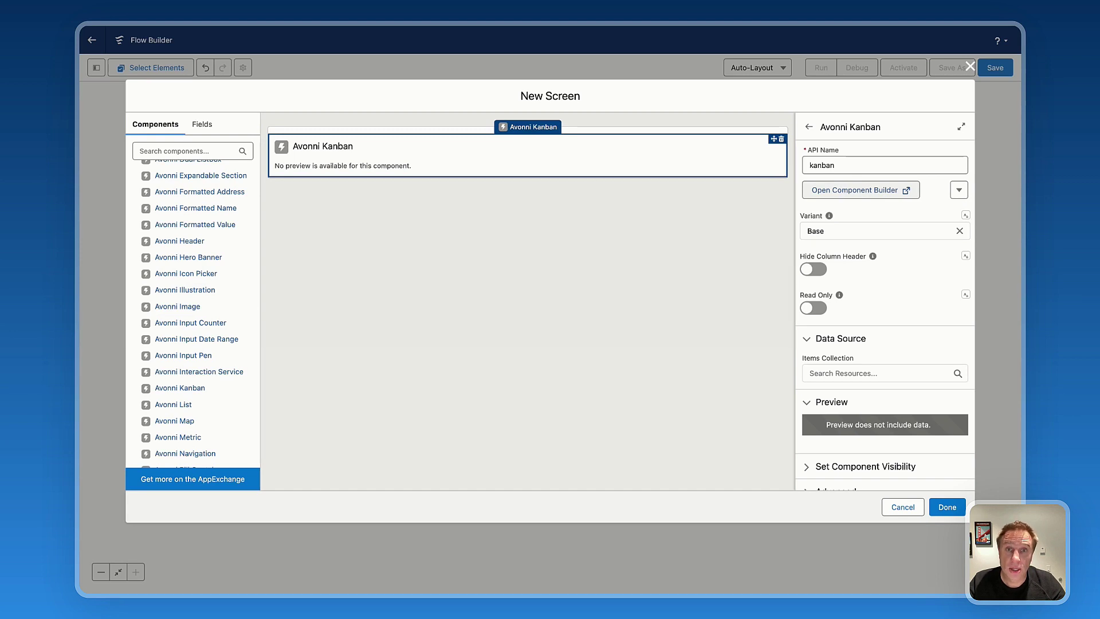
left_click(853, 190)
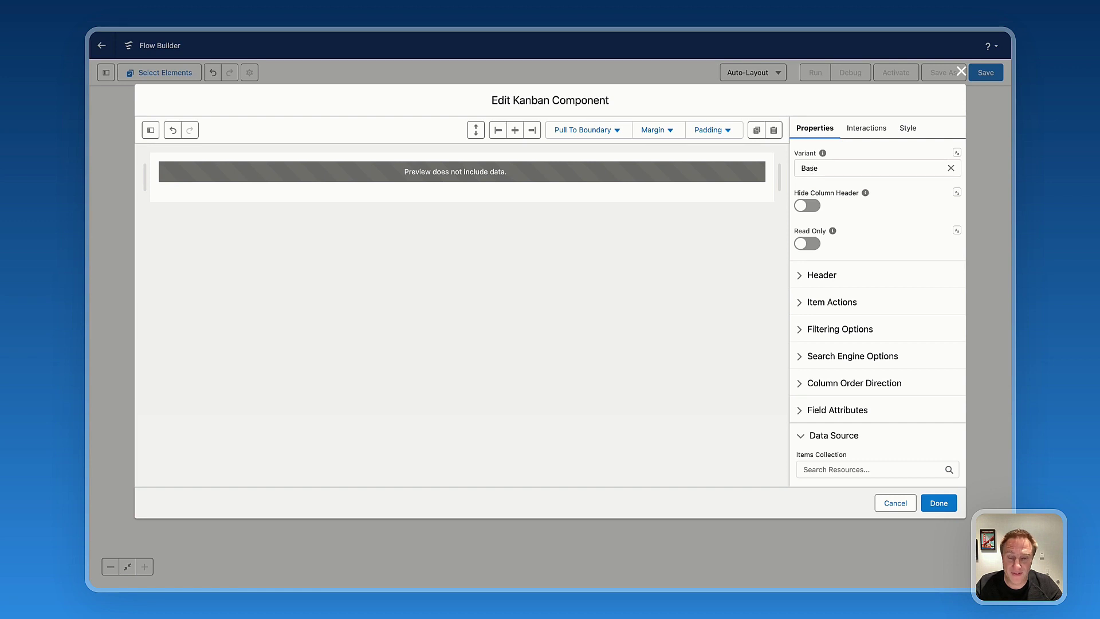
Switch the Kanban to the Path variant and title its header 'Real Estate Property Listing'
left_click(830, 167)
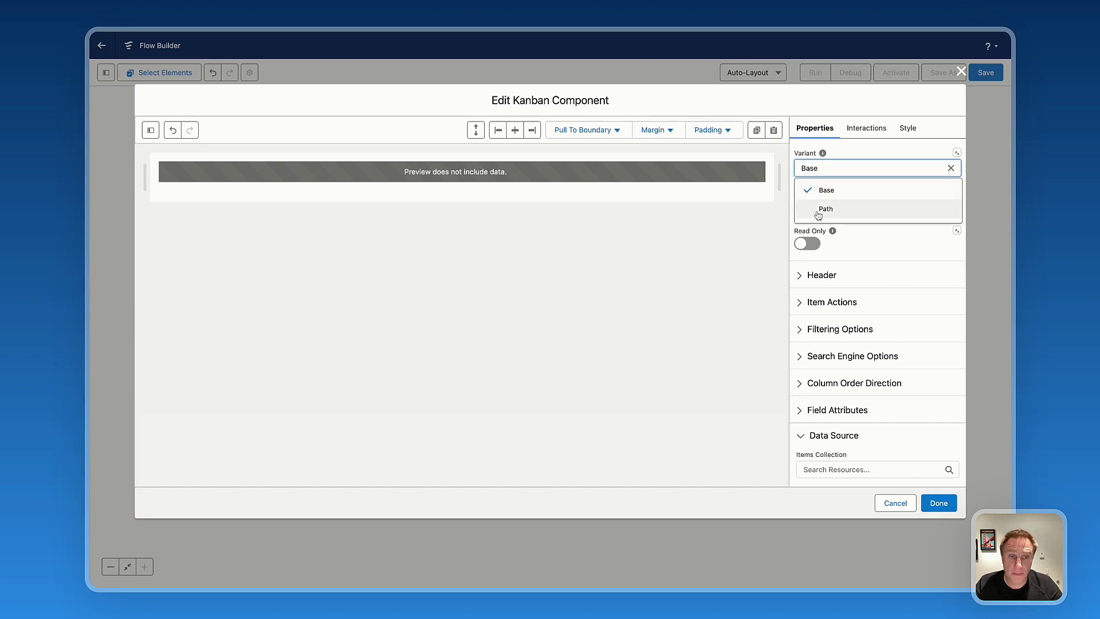
left_click(817, 211)
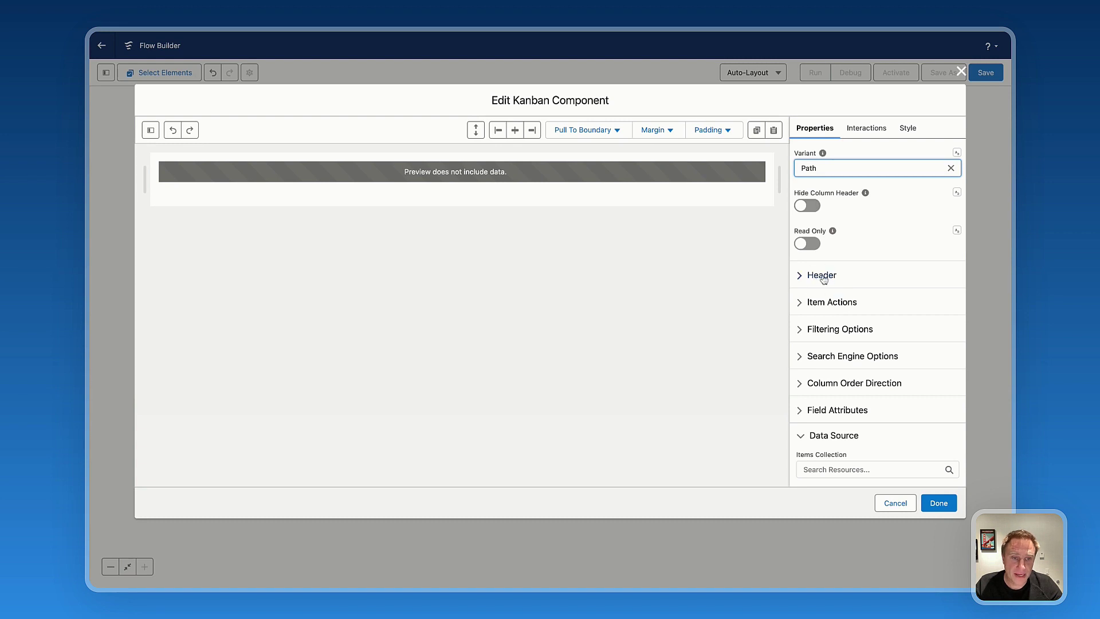
left_click(829, 277)
left_click(843, 311)
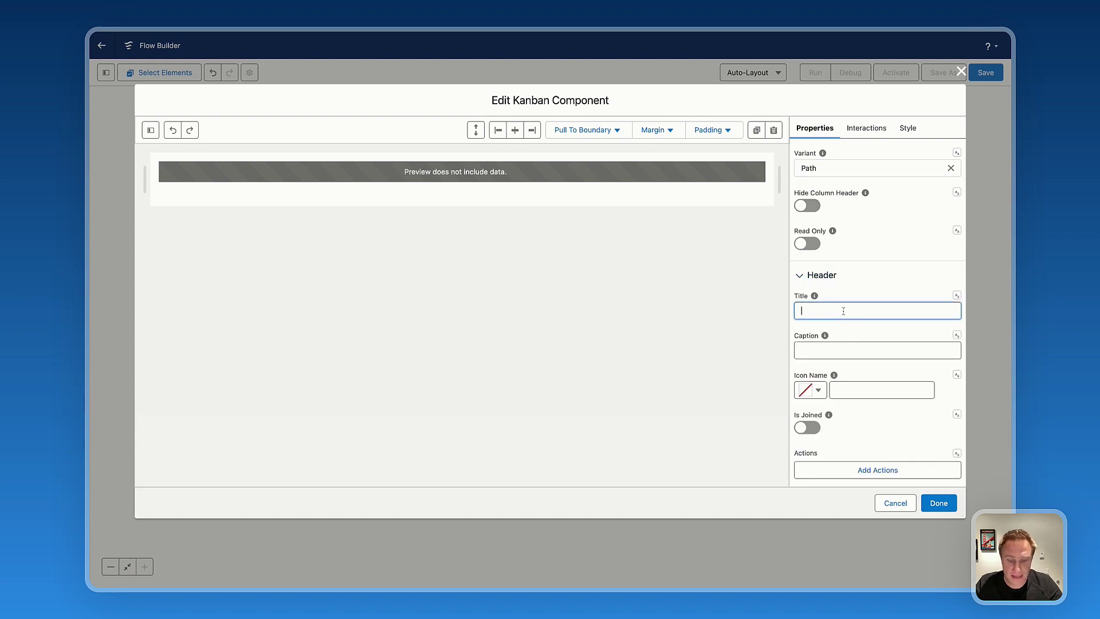
type("Ew")
key("BackSpace")
key("BackSpace")
type("Real")
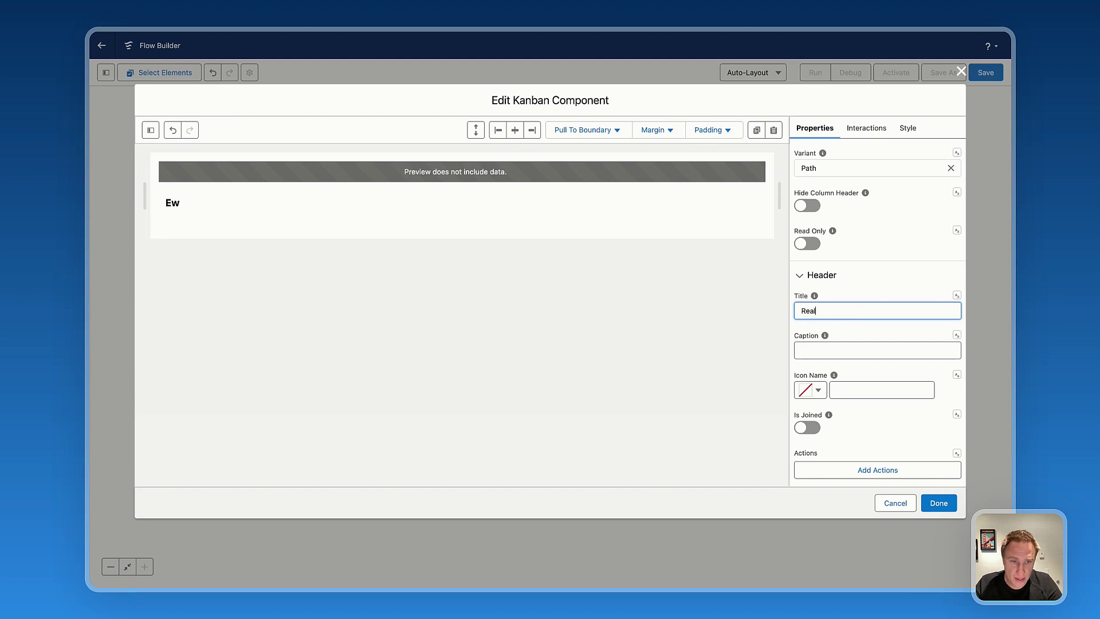
type(" Estate Pro")
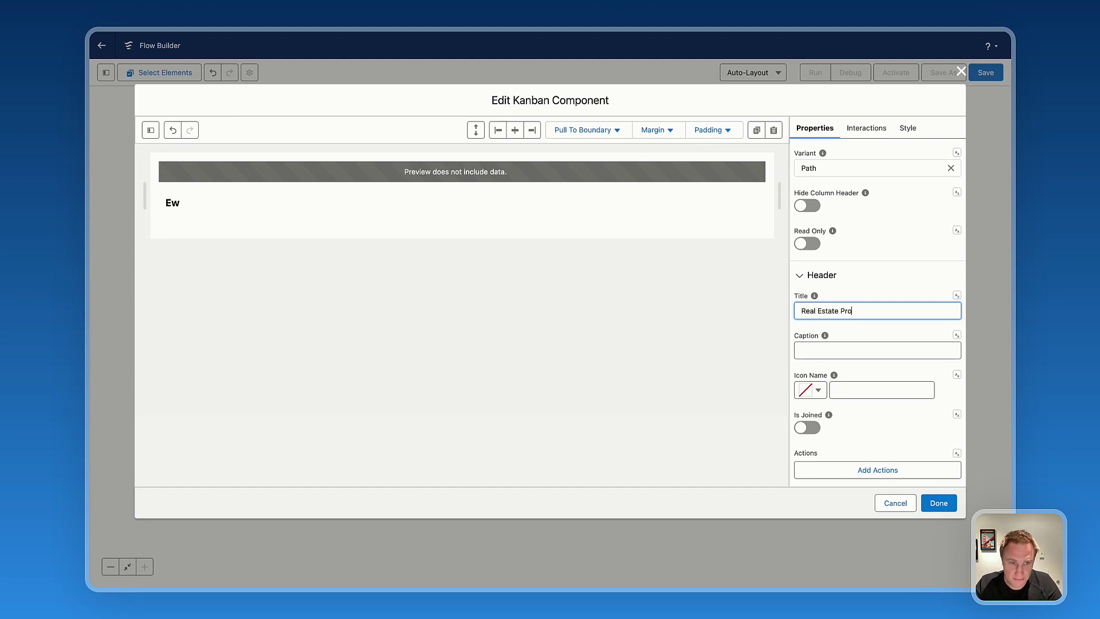
type("perty Listing")
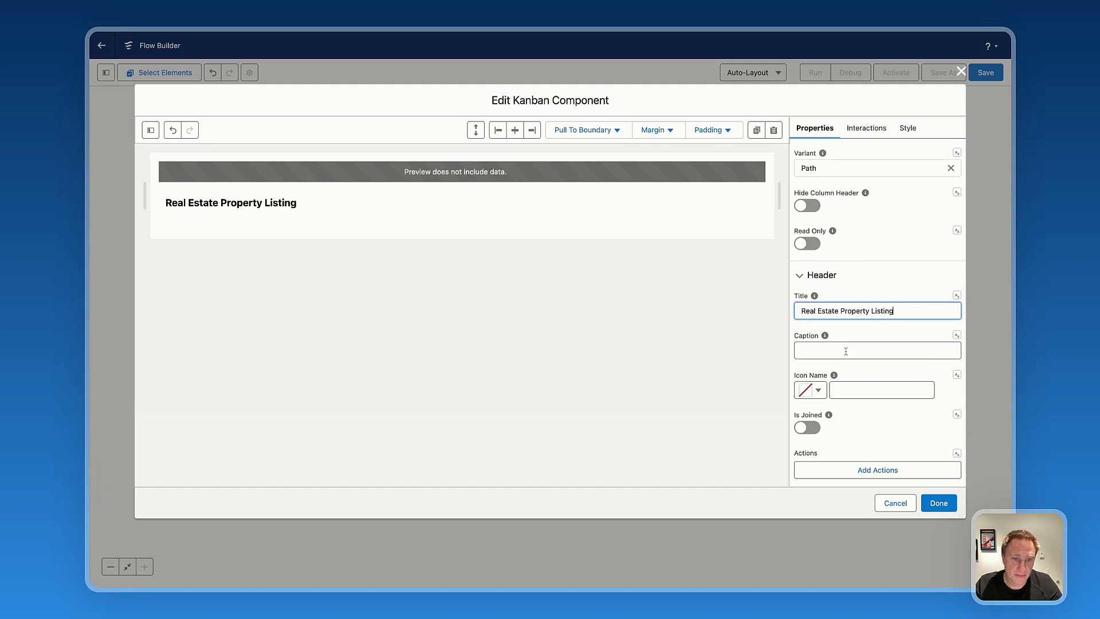
Give the header the standard:account icon, turn on Is Joined, and add a New action
scroll(845, 346, "down", 3)
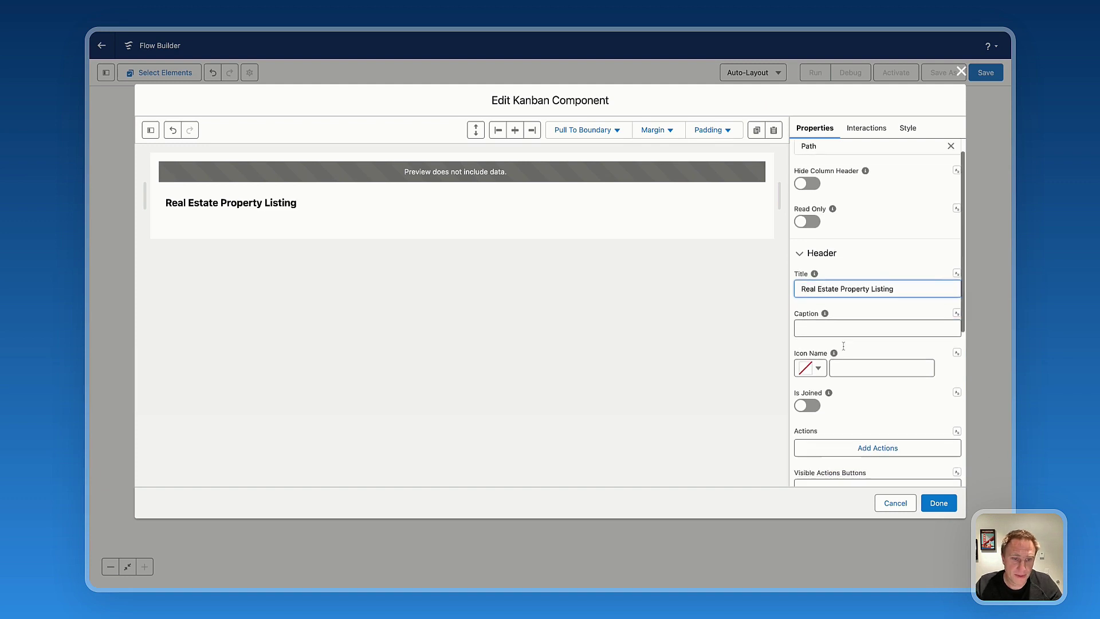
left_click(798, 336)
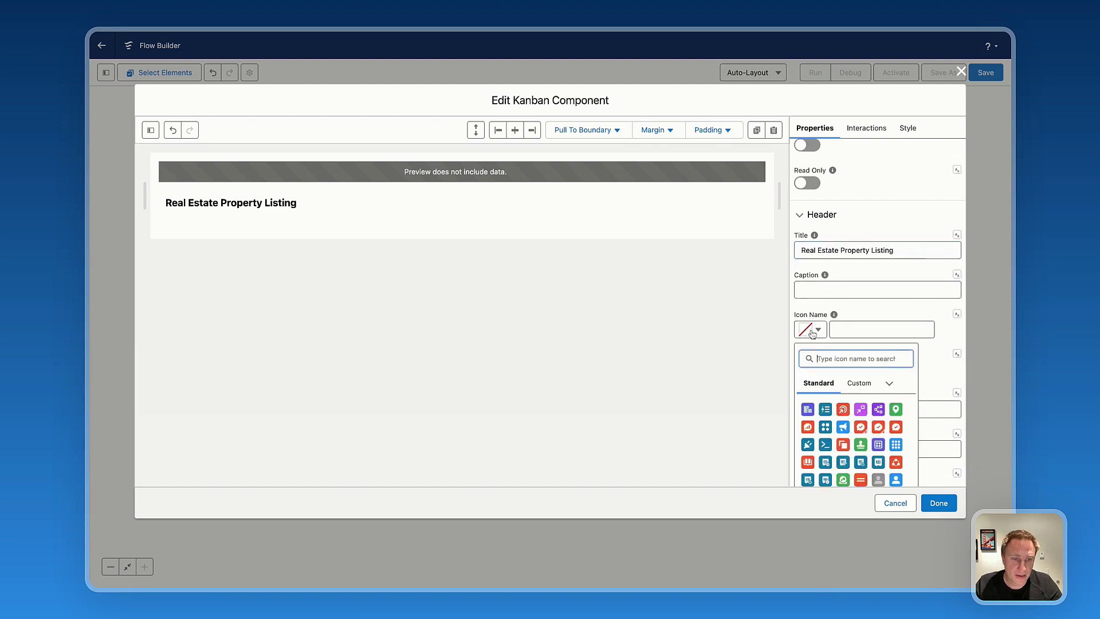
left_click(808, 410)
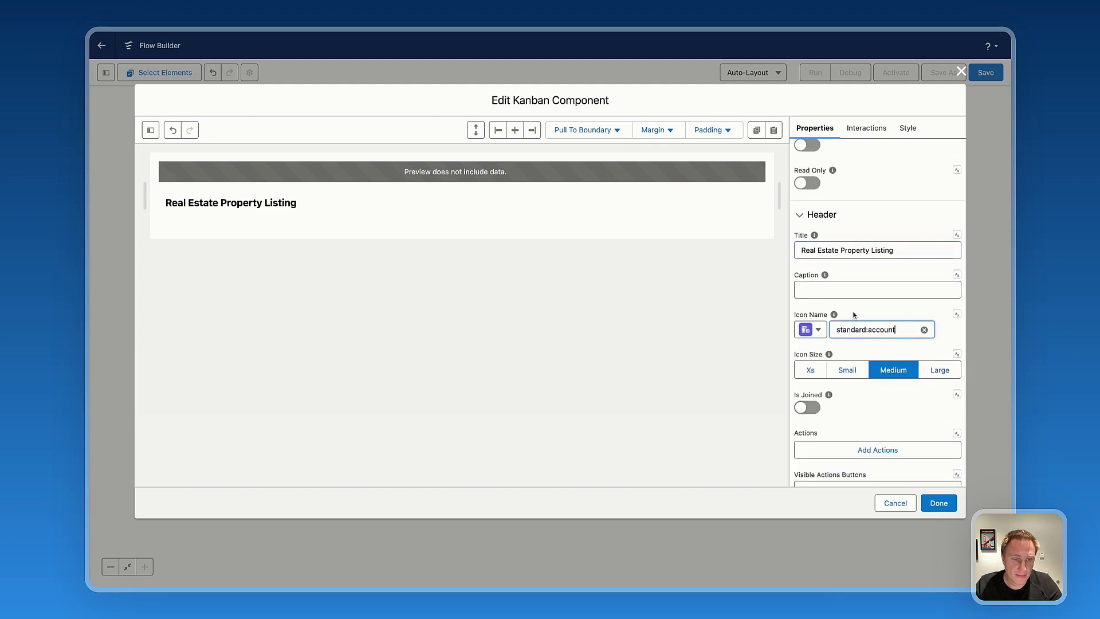
left_click(809, 411)
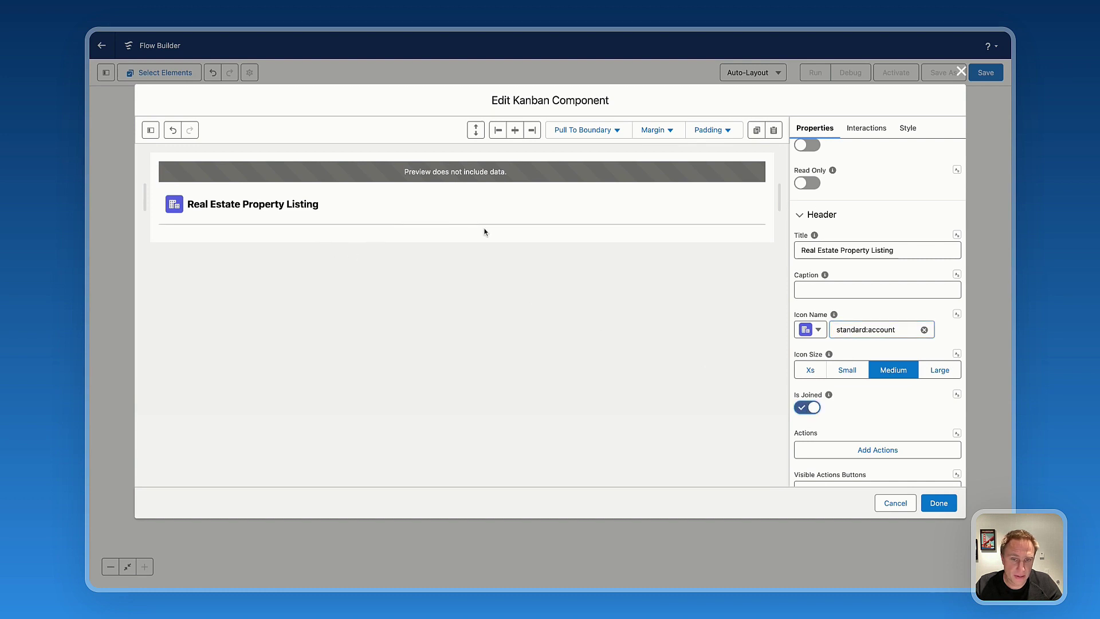
scroll(846, 361, "down", 5)
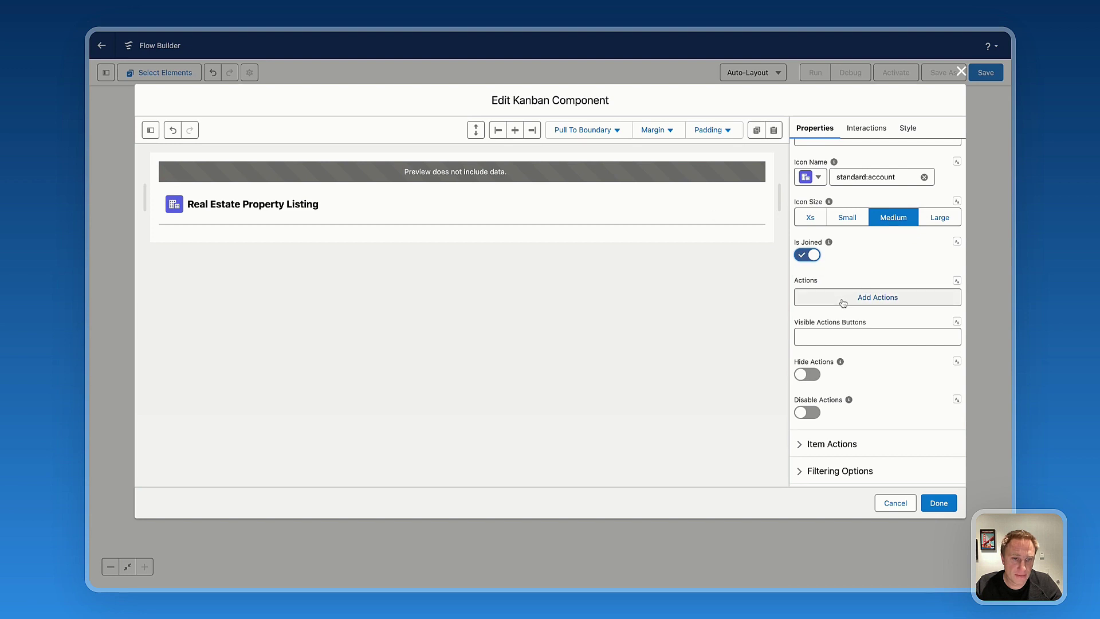
left_click(842, 300)
type("New")
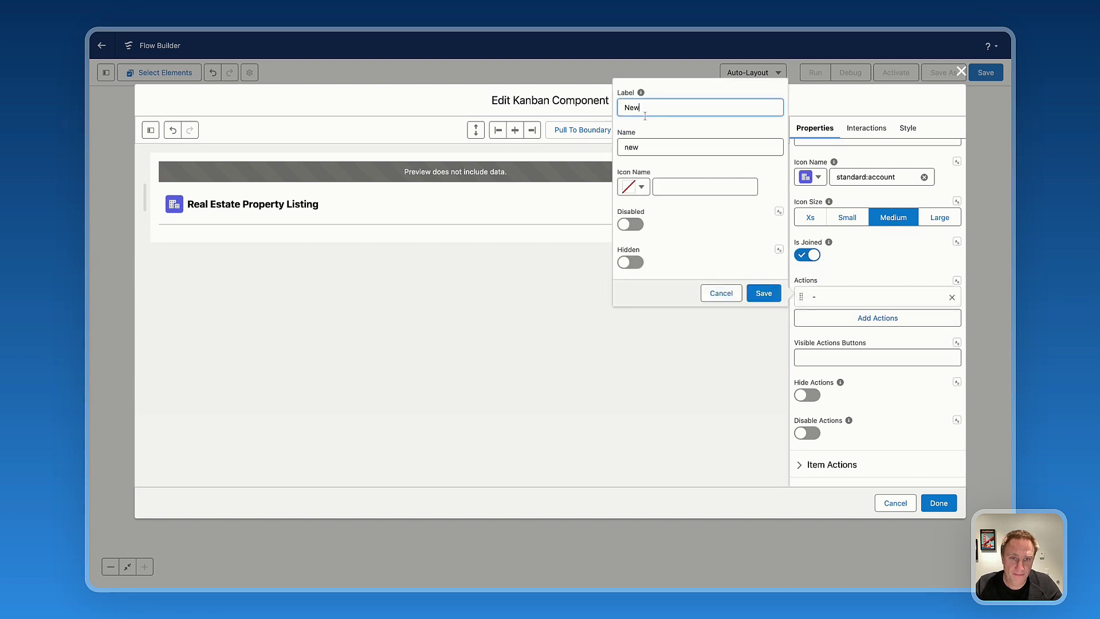
left_click(768, 297)
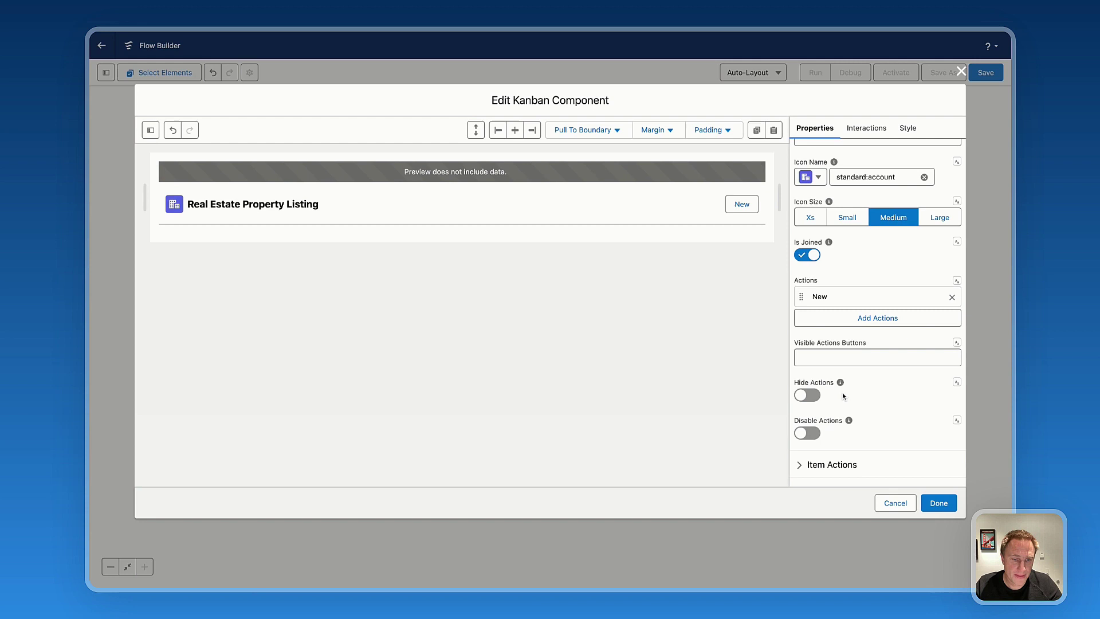
scroll(842, 395, "down", 4)
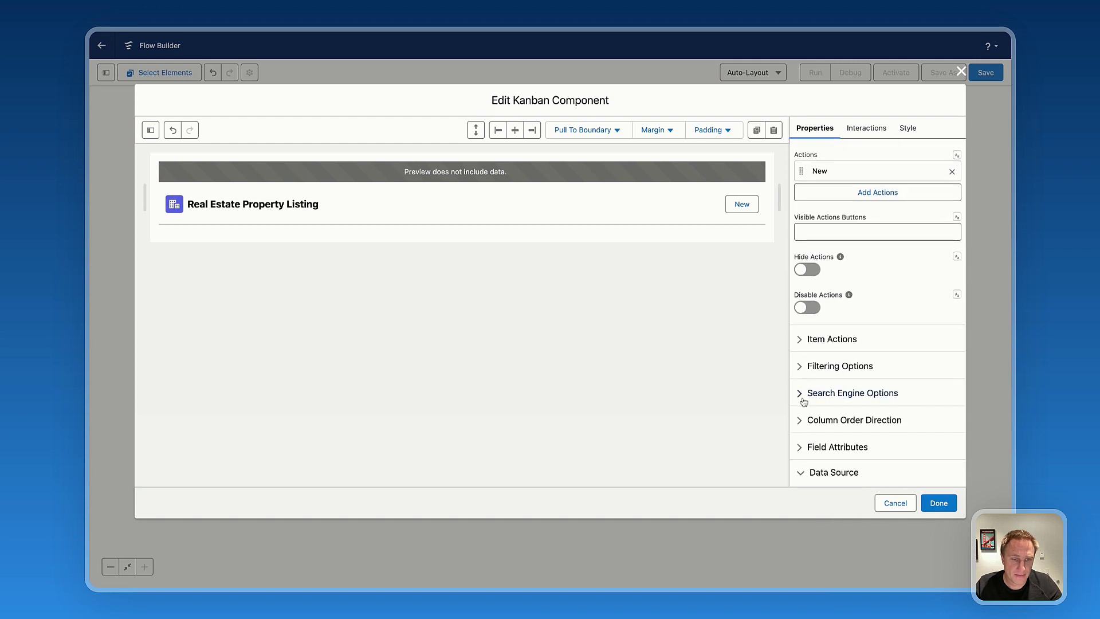
Set the Kanban's Items Collection to GetListing and its Group Field Name to Status
scroll(803, 401, "down", 1)
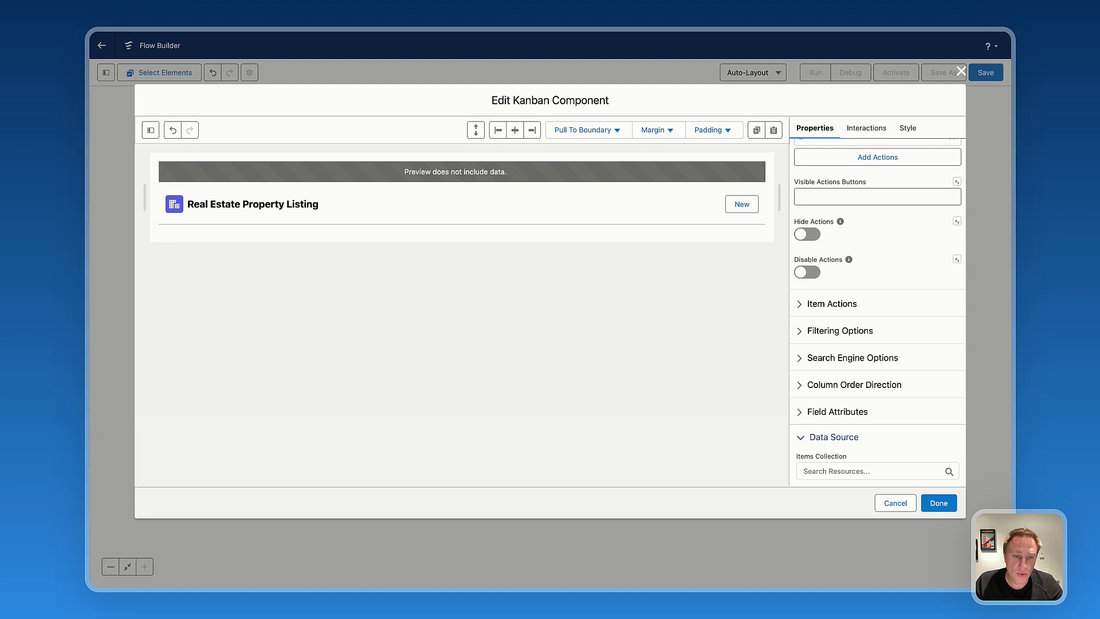
left_click(842, 471)
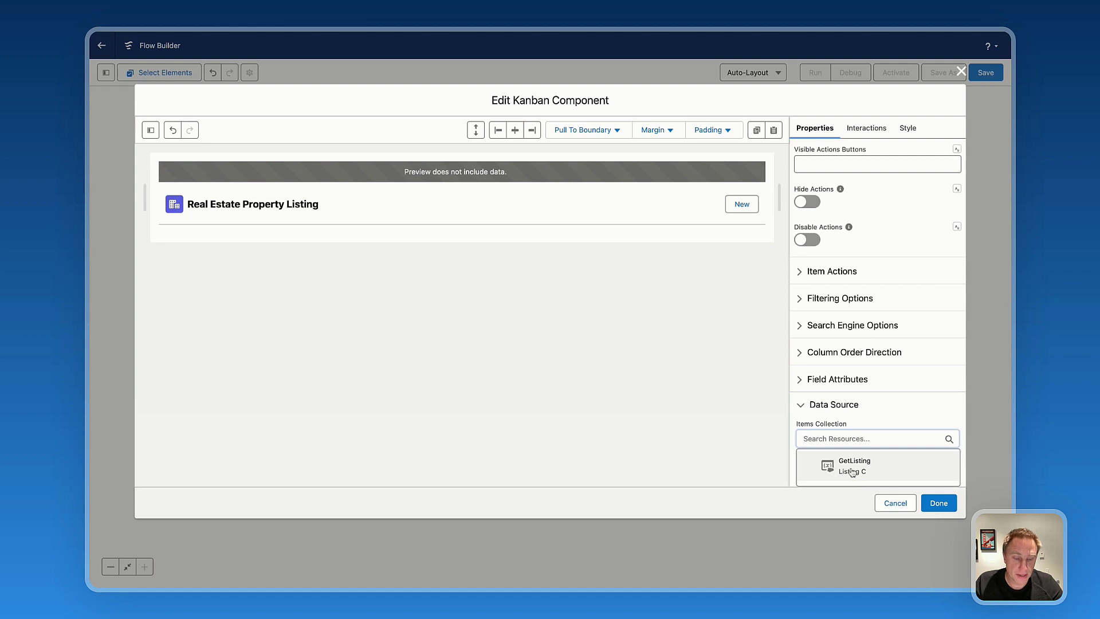
left_click(851, 467)
scroll(859, 428, "down", 5)
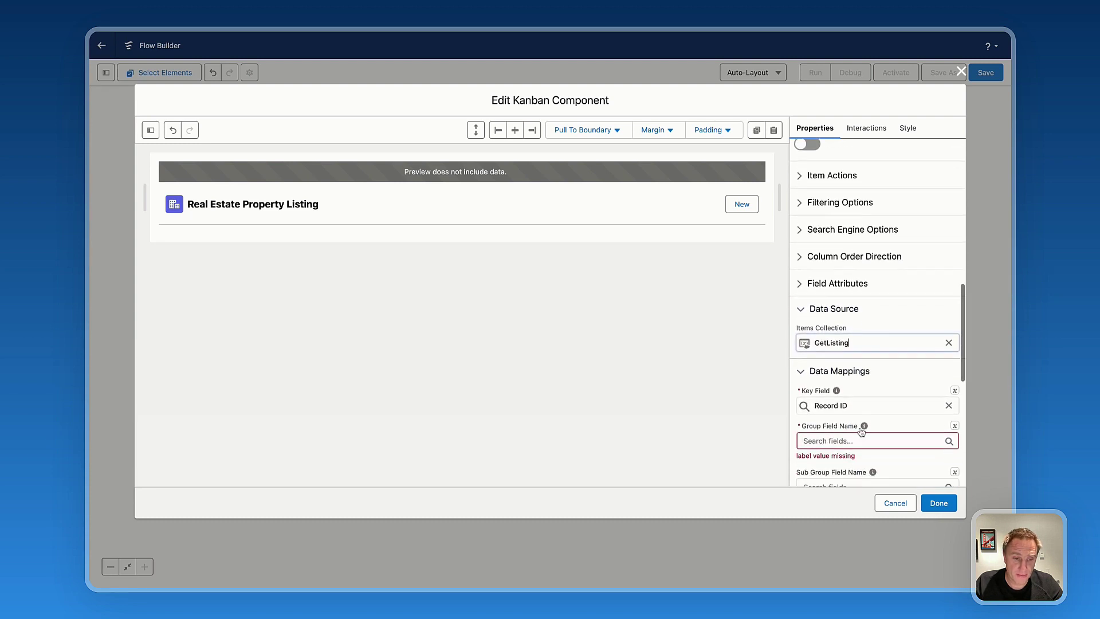
scroll(858, 428, "down", 1)
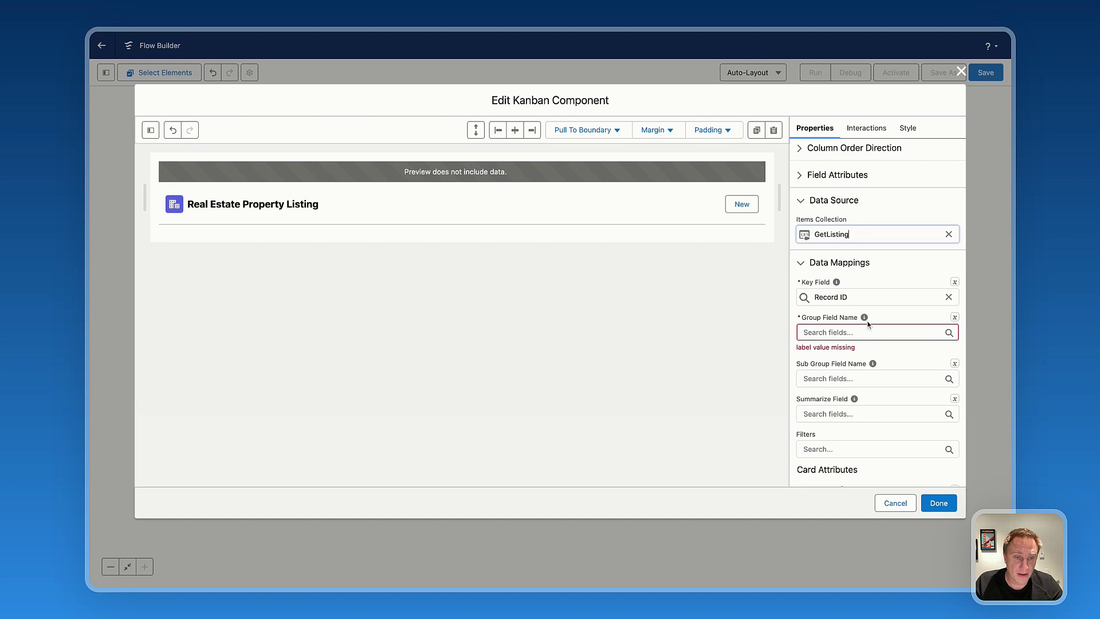
mouse_move(864, 319)
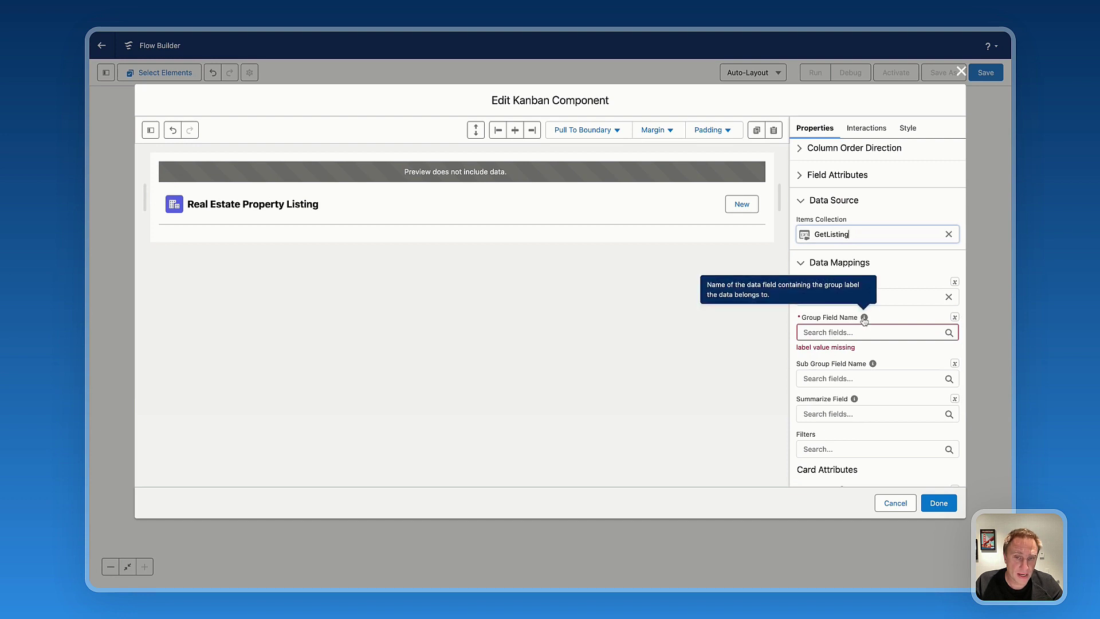
left_click(842, 332)
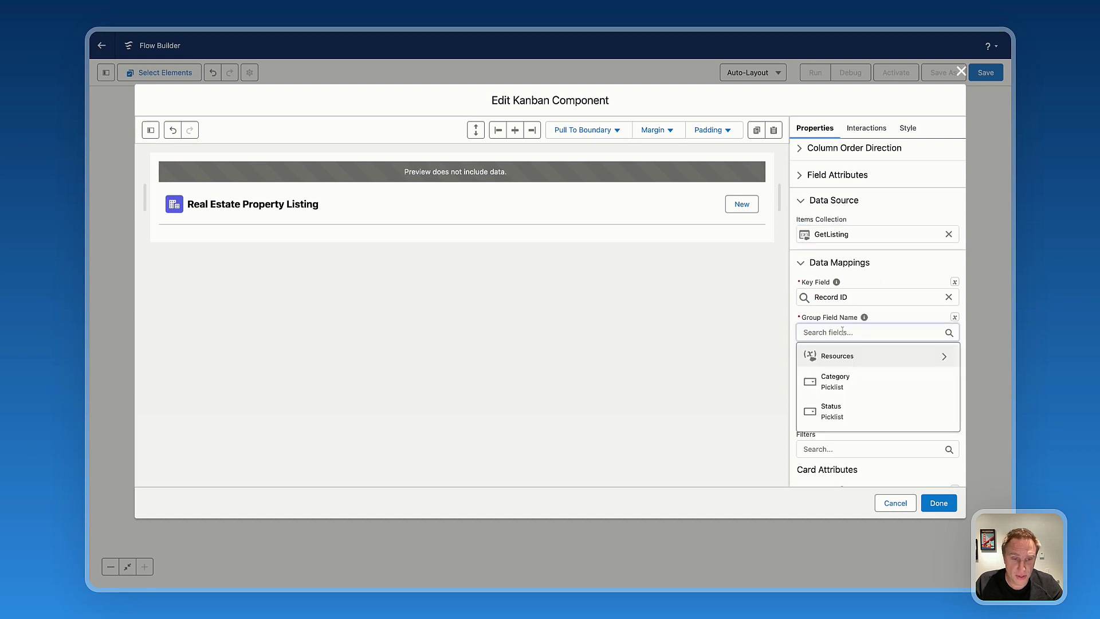
left_click(830, 411)
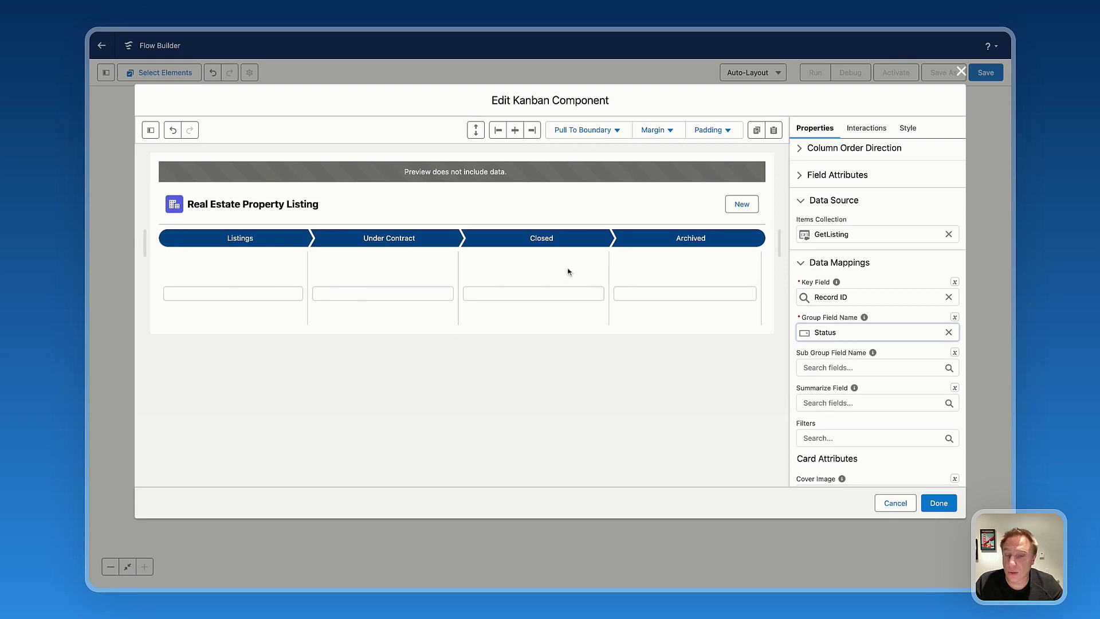
Set Summarize Field to Amount and add Category and Status as filters
left_click(834, 402)
left_click(836, 456)
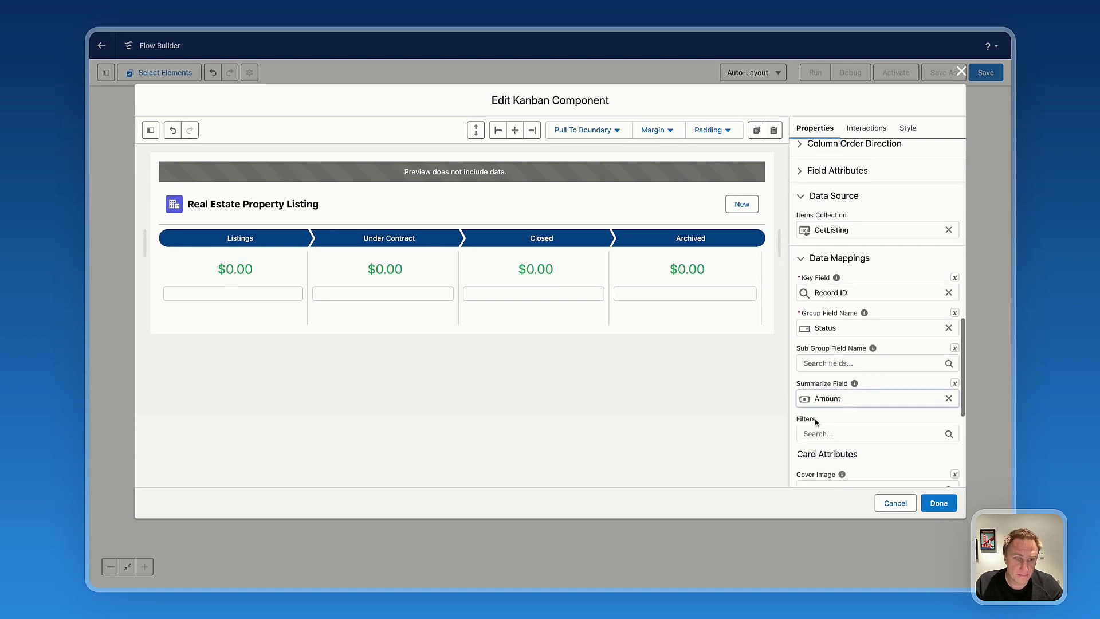
scroll(816, 422, "down", 3)
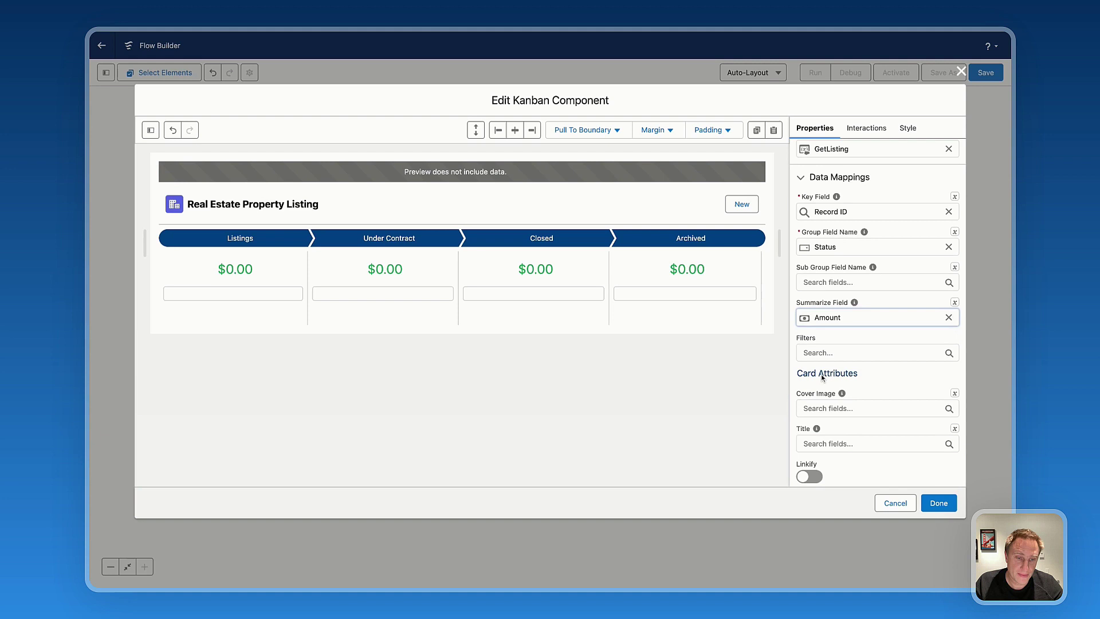
scroll(820, 373, "down", 2)
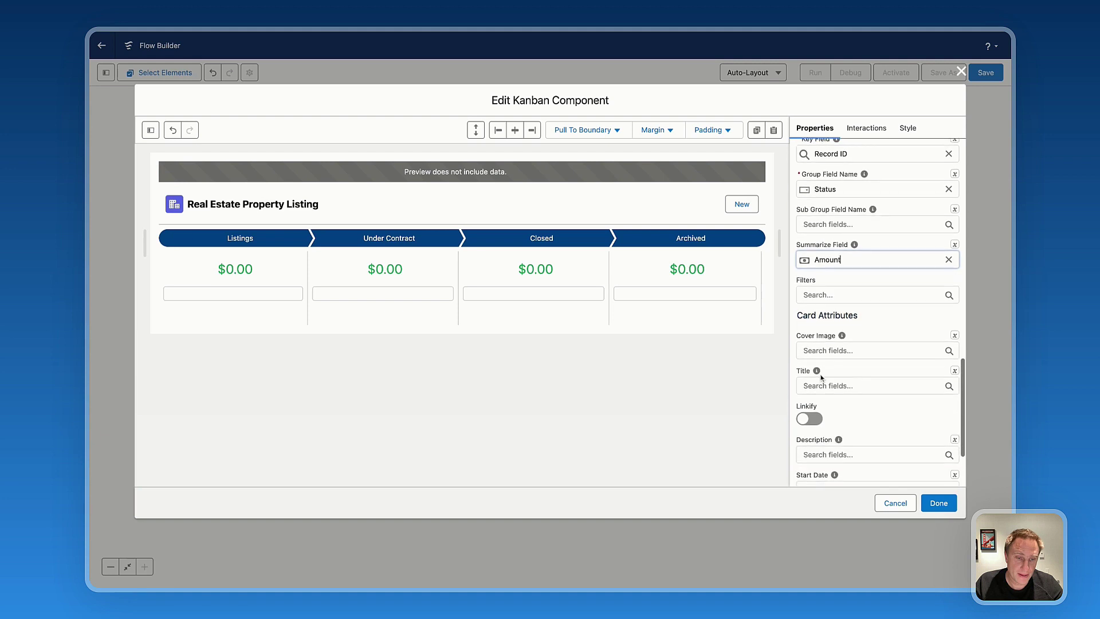
left_click(843, 295)
left_click(828, 337)
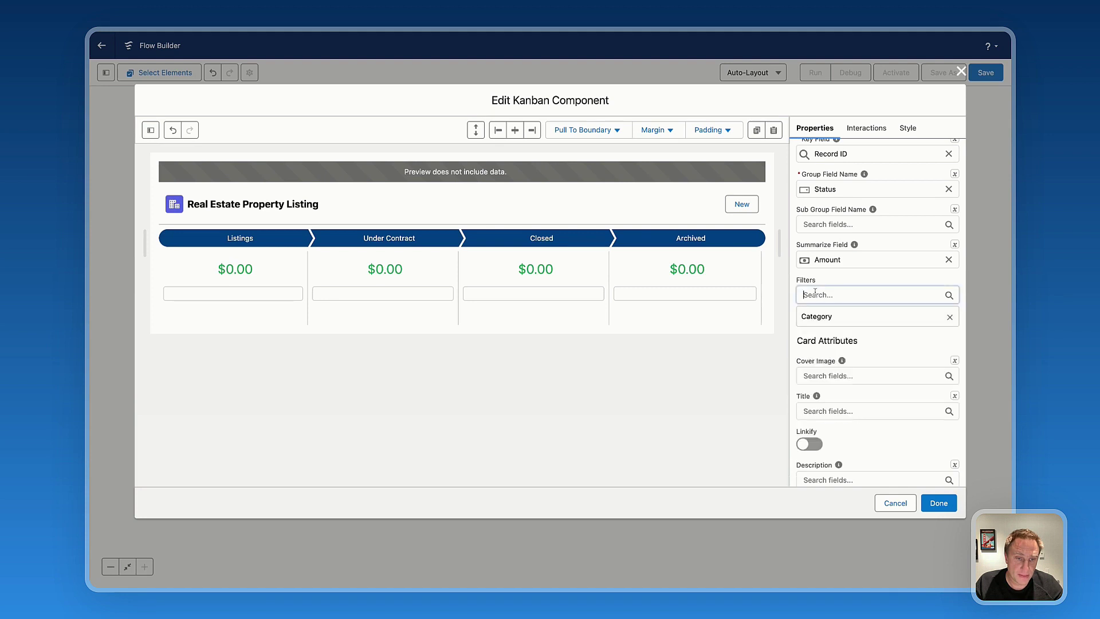
left_click(814, 293)
scroll(847, 401, "down", 5)
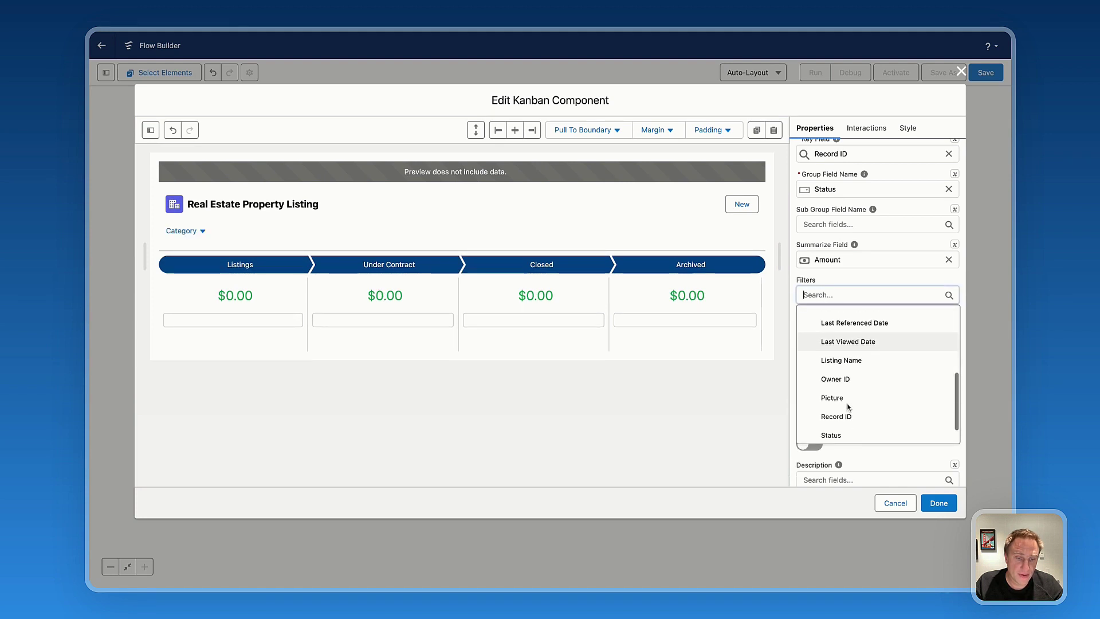
scroll(847, 404, "down", 1)
left_click(834, 413)
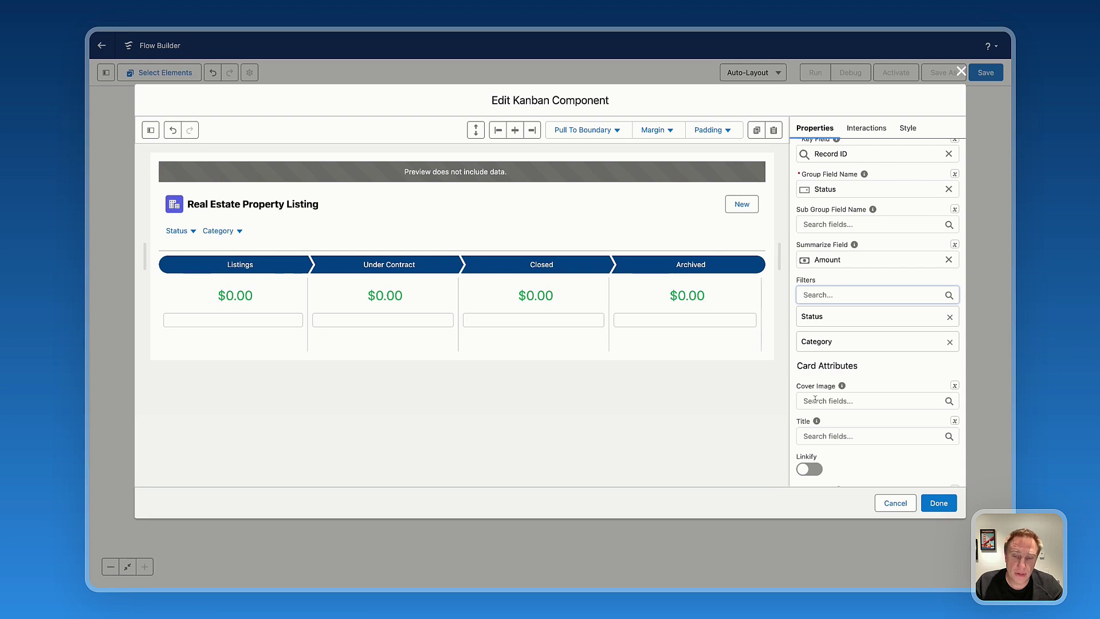
Set the card Cover Image to the Picture field
left_click(814, 401)
scroll(847, 453, "down", 5)
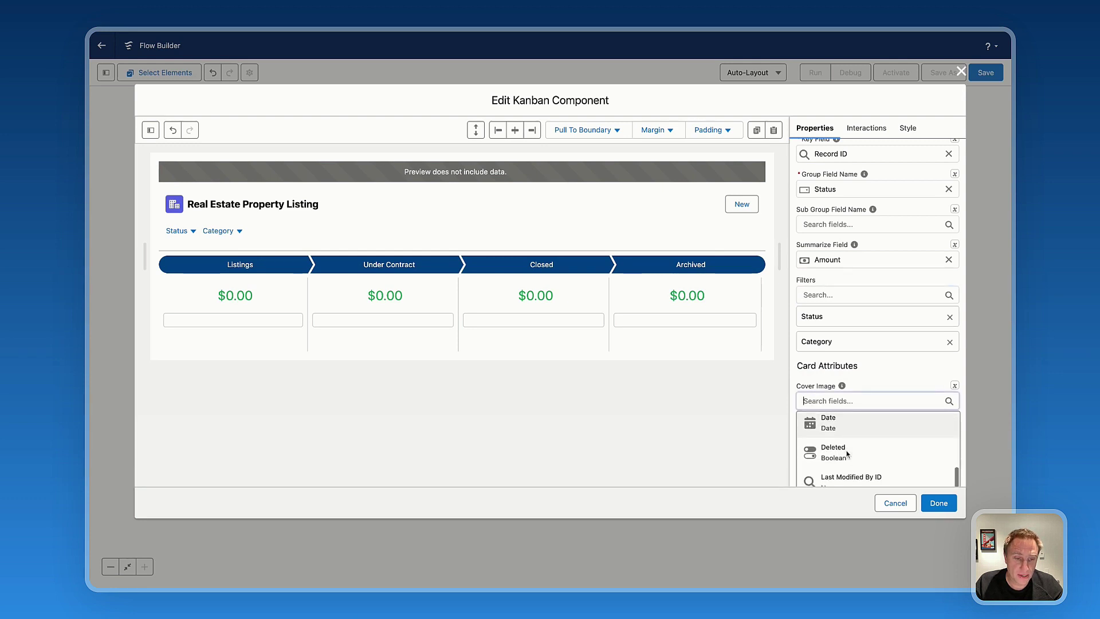
scroll(848, 454, "down", 8)
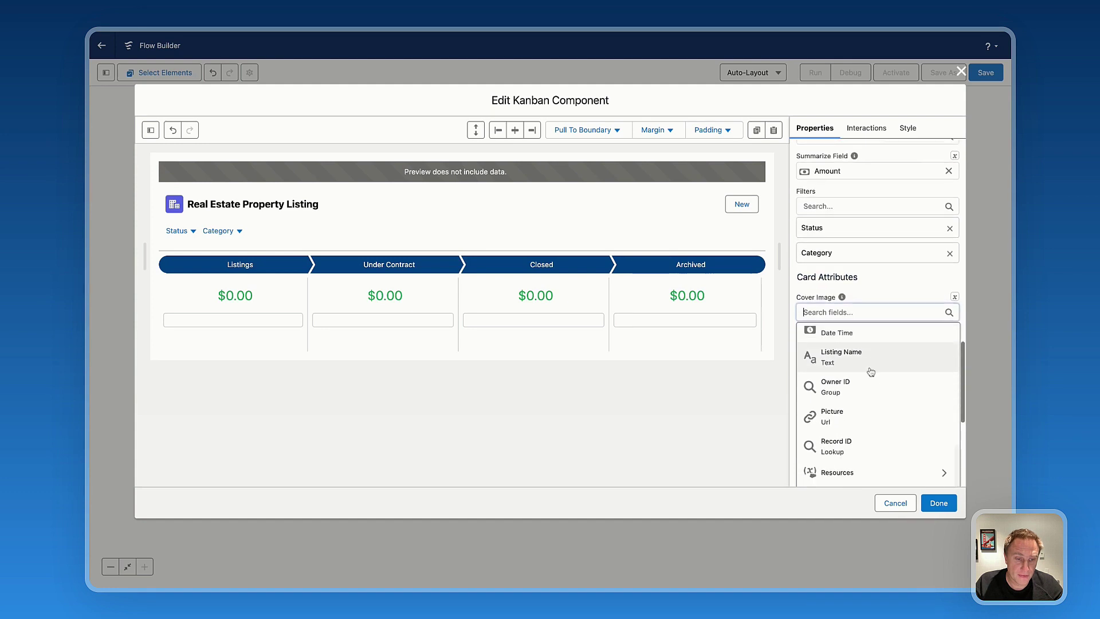
left_click(834, 397)
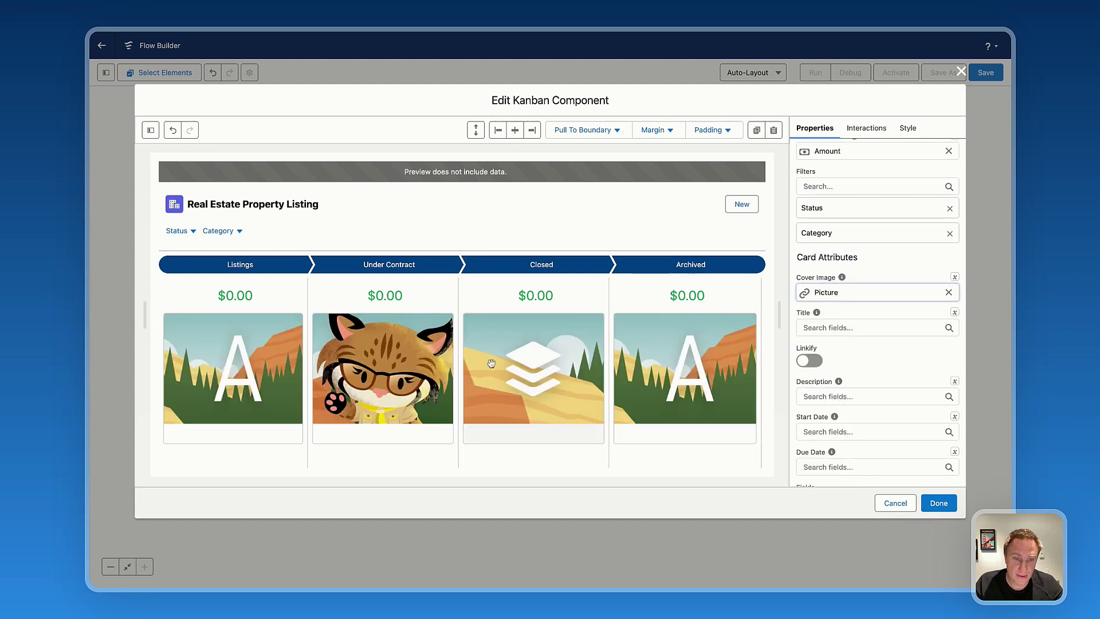
Use Listing Name as the card title and switch on Linkify
left_click(845, 329)
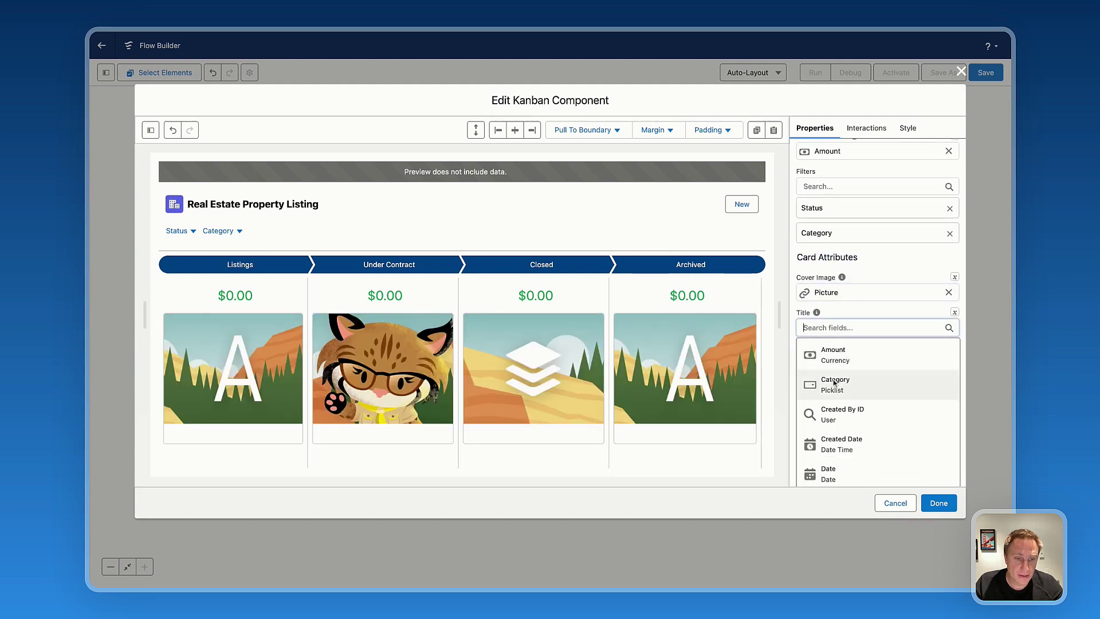
scroll(839, 389, "down", 5)
scroll(842, 414, "down", 4)
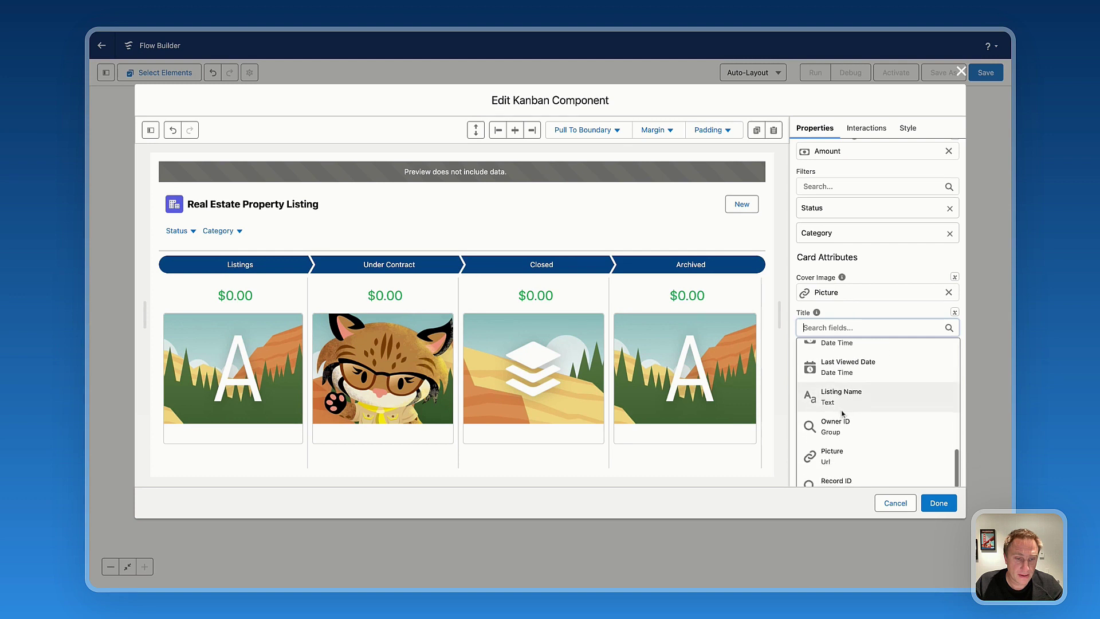
left_click(839, 372)
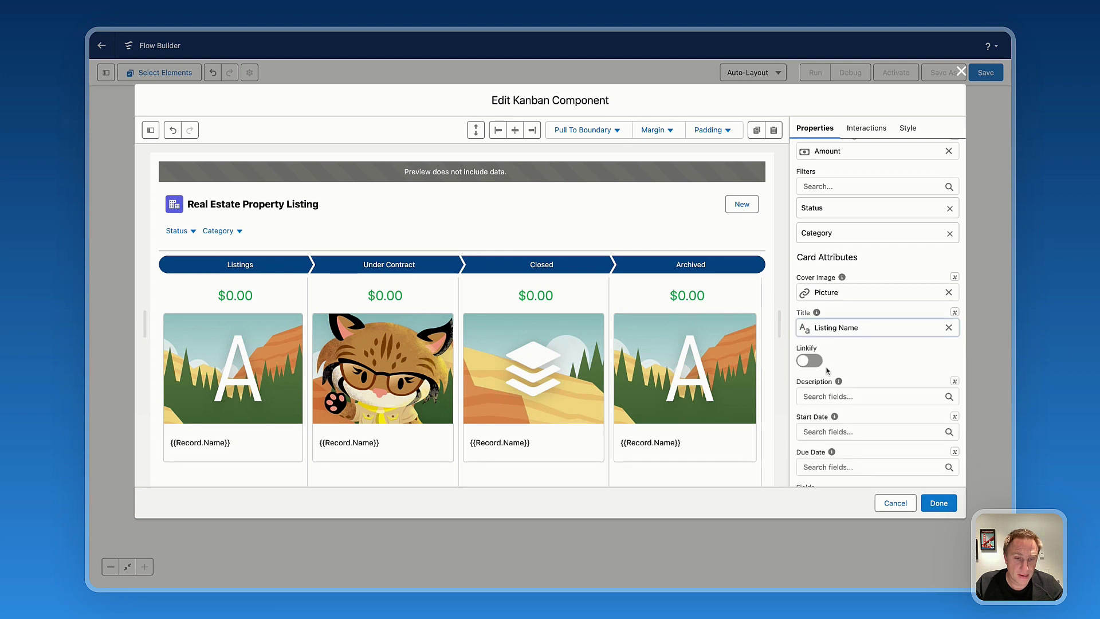
left_click(812, 361)
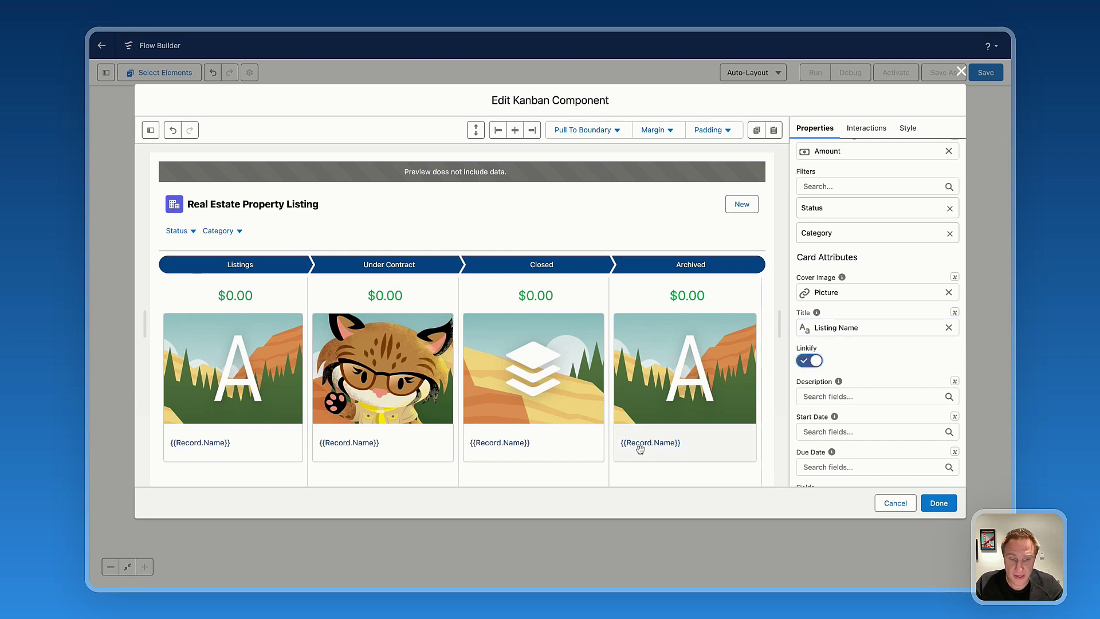
scroll(910, 361, "down", 2)
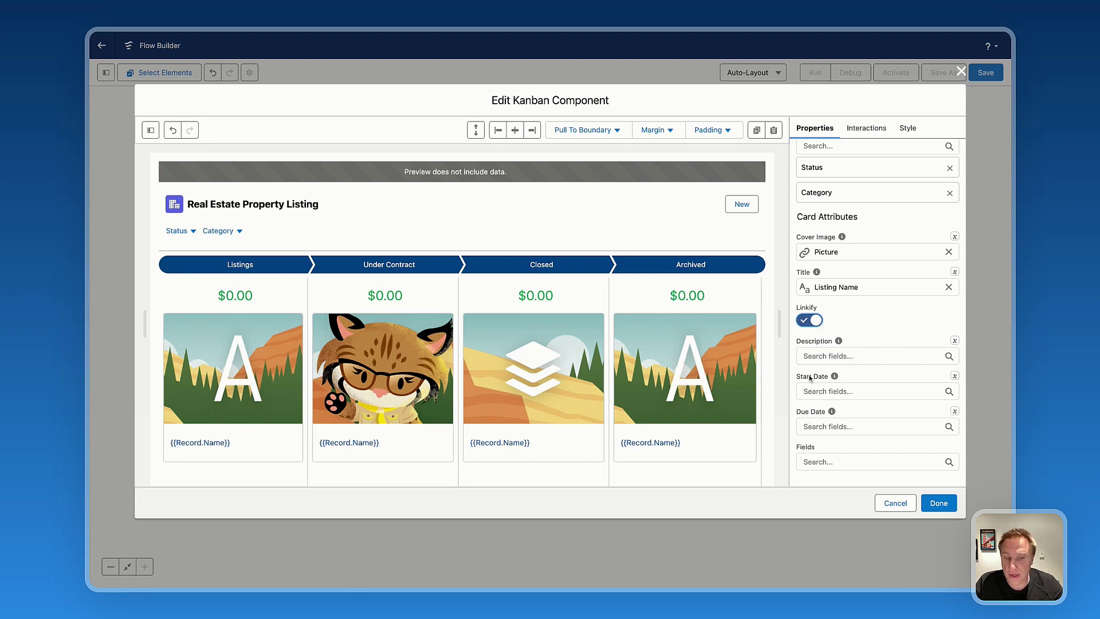
Add Amount, Status and Category as fields shown on the Kanban cards
left_click(821, 460)
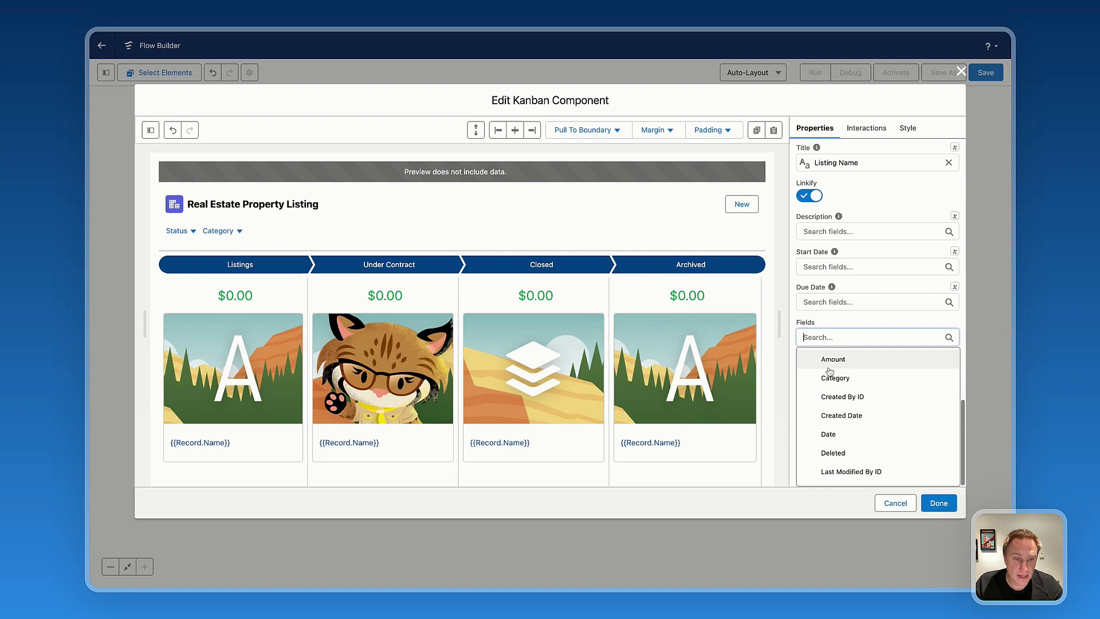
left_click(831, 360)
left_click(833, 445)
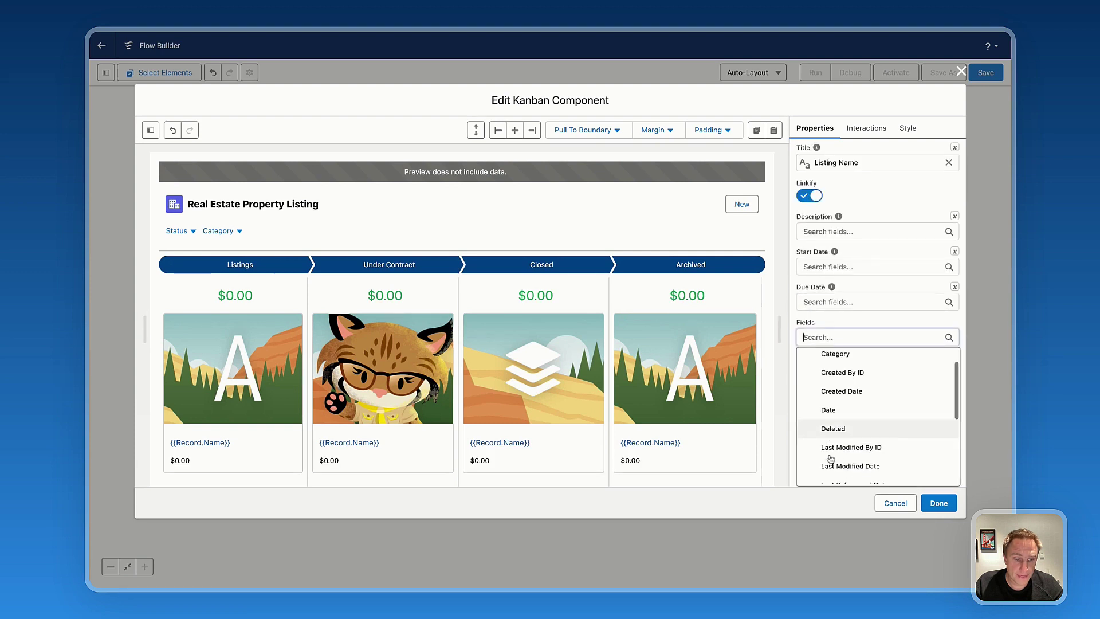
scroll(832, 446, "down", 3)
scroll(832, 446, "down", 2)
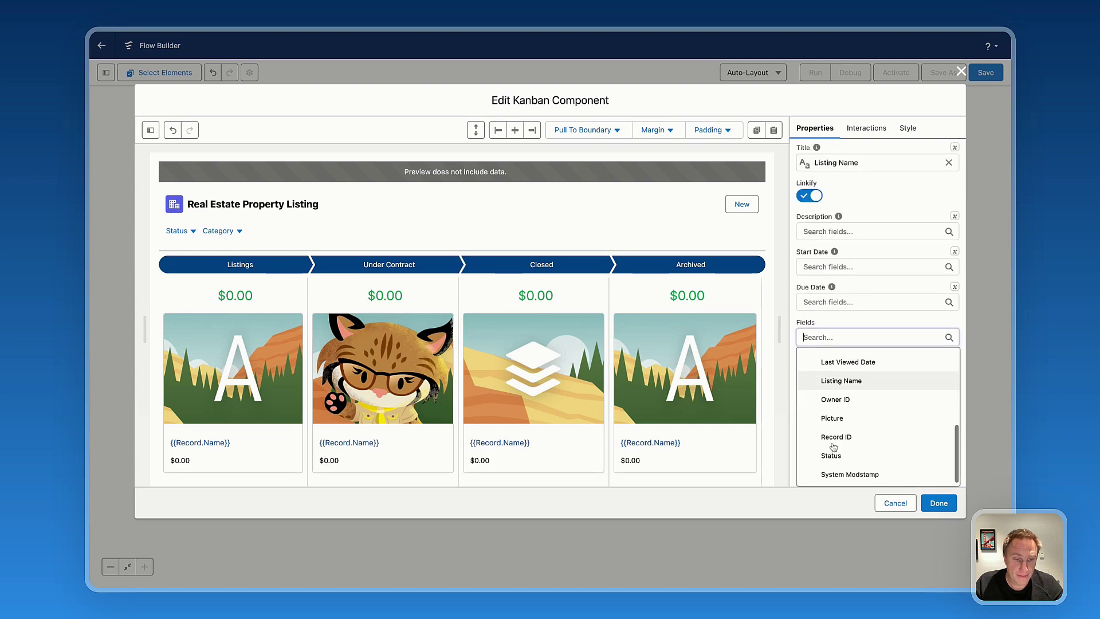
left_click(821, 453)
left_click(828, 411)
scroll(836, 447, "down", 5)
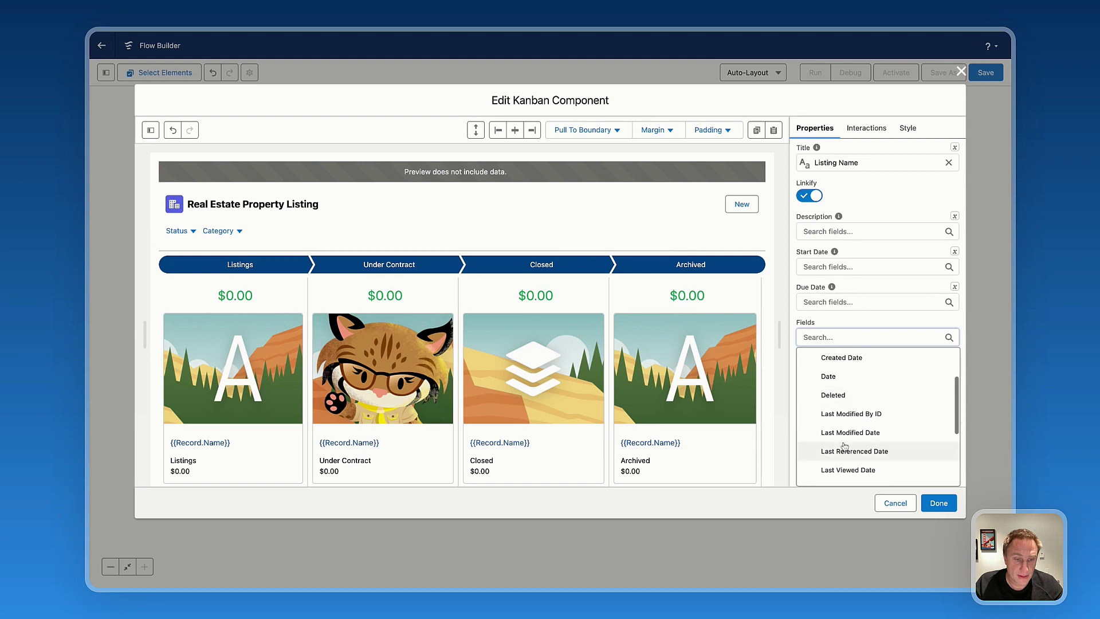
scroll(844, 447, "down", 2)
scroll(844, 447, "up", 5)
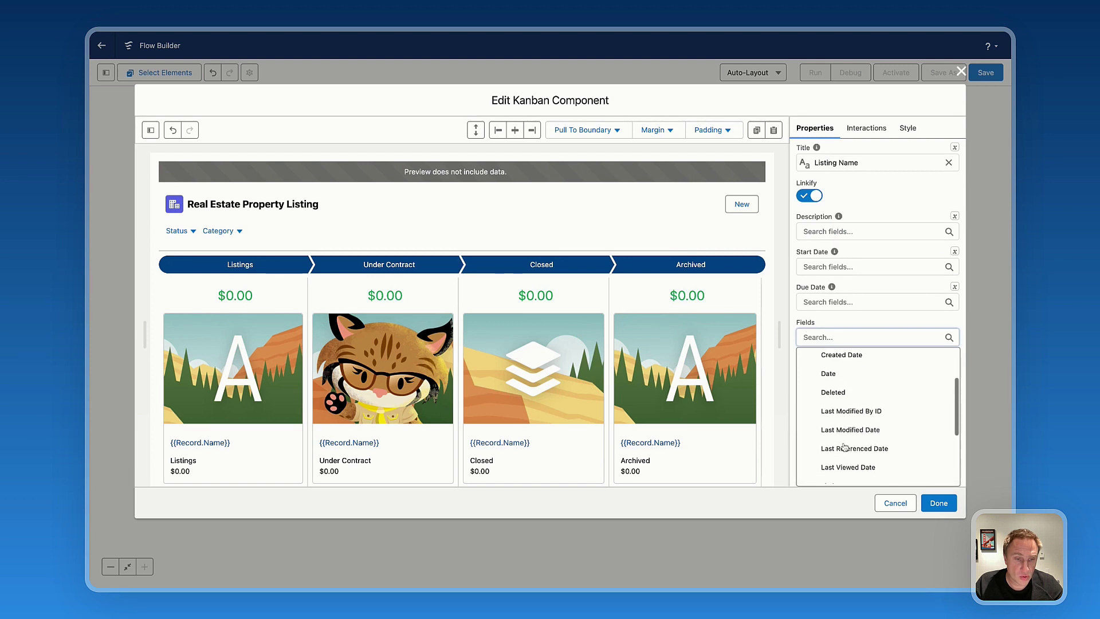
left_click(836, 377)
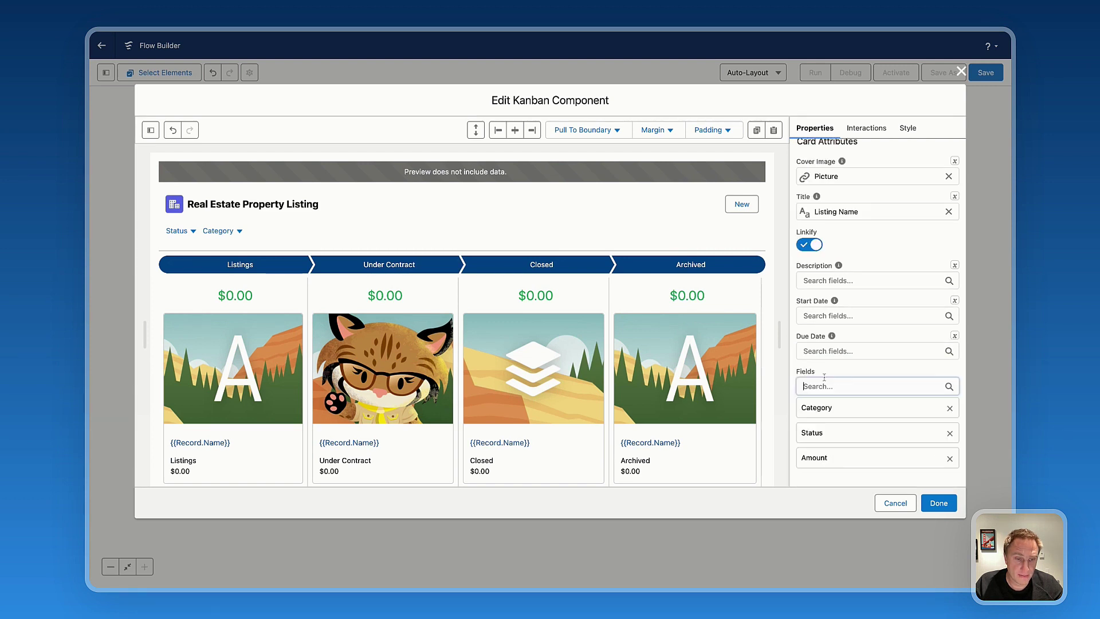
Set the cards' Start Date to the Date field
left_click(818, 316)
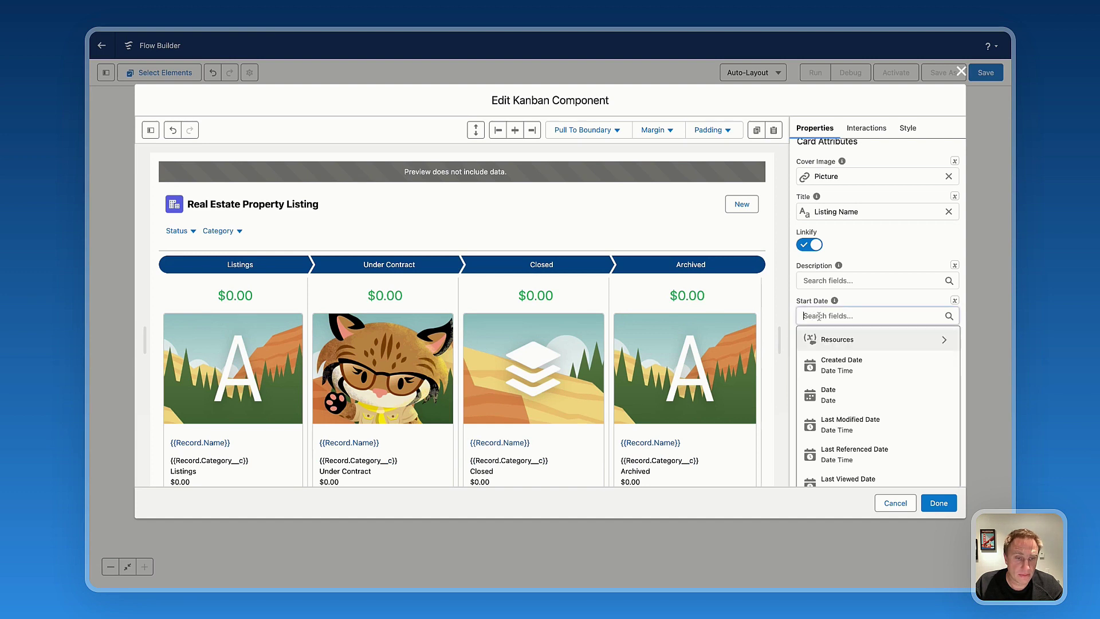
left_click(848, 388)
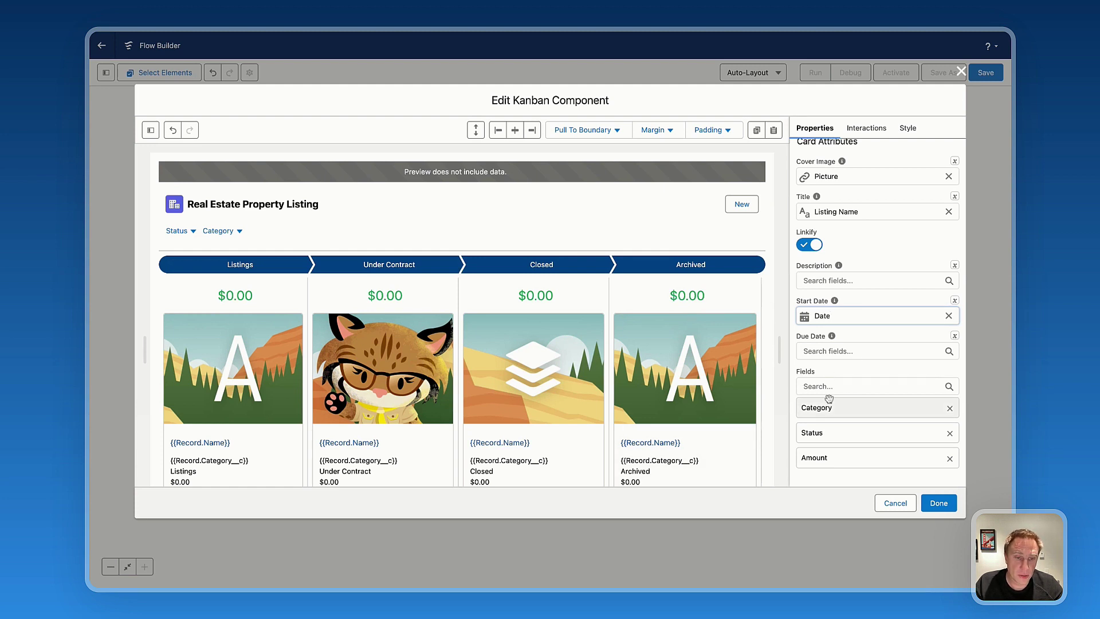
scroll(811, 373, "up", 10)
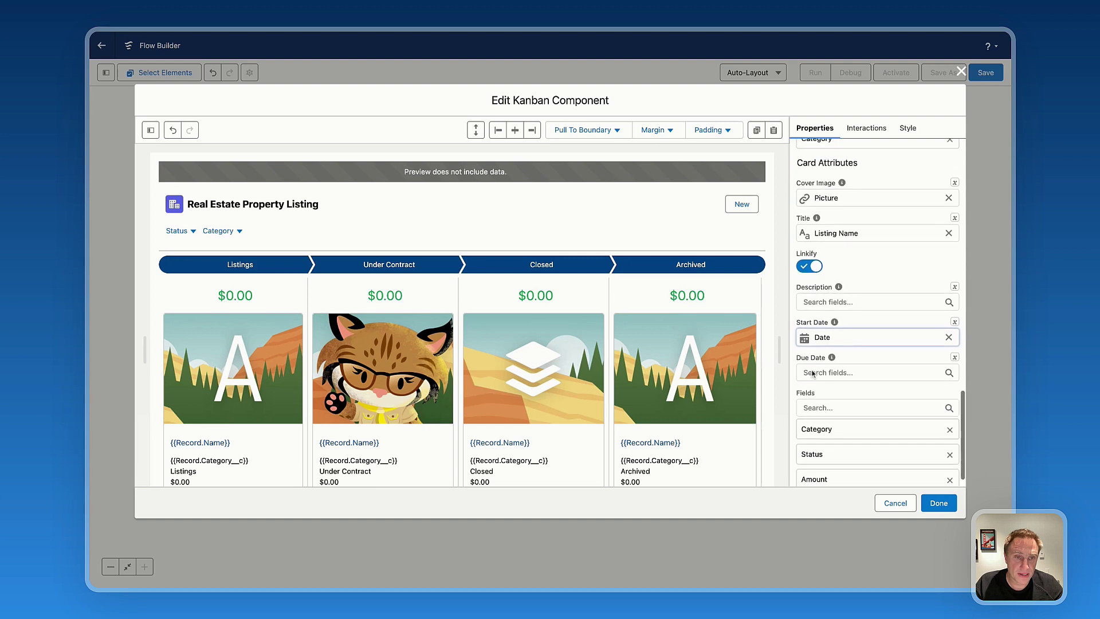
scroll(812, 374, "up", 6)
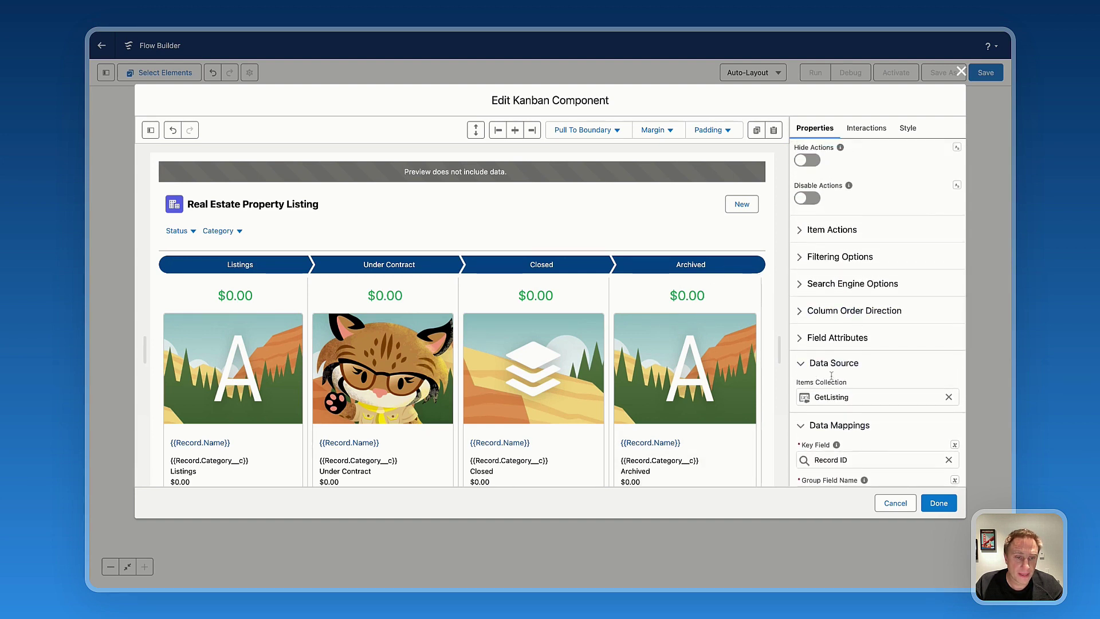
Set the Field Attributes variant to Label Inline, after briefly trying Label Stacked
left_click(825, 342)
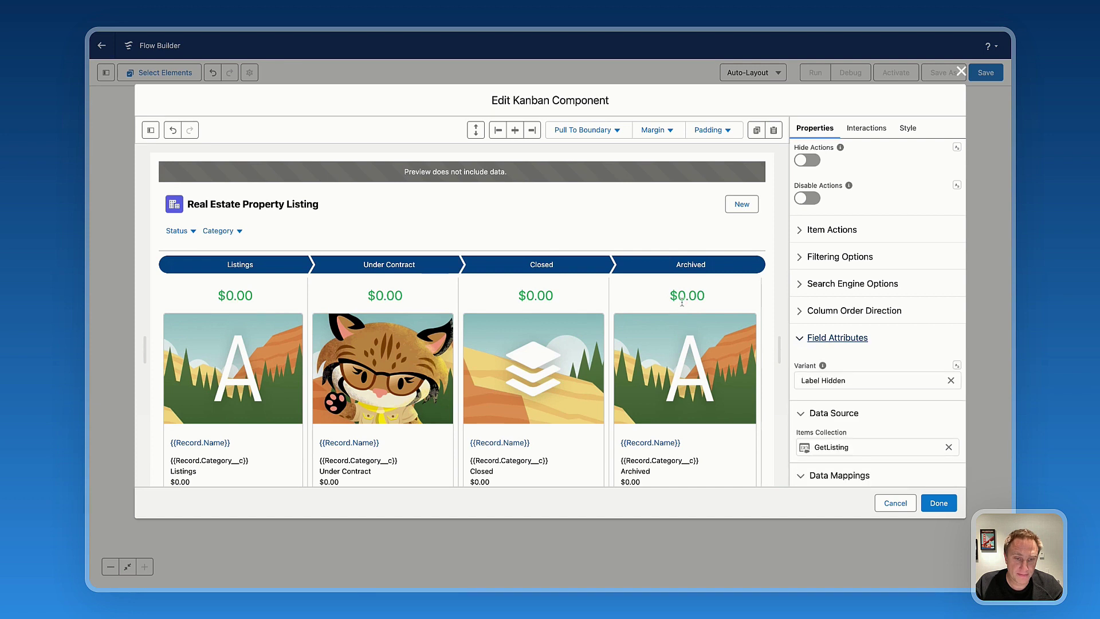
scroll(682, 302, "down", 3)
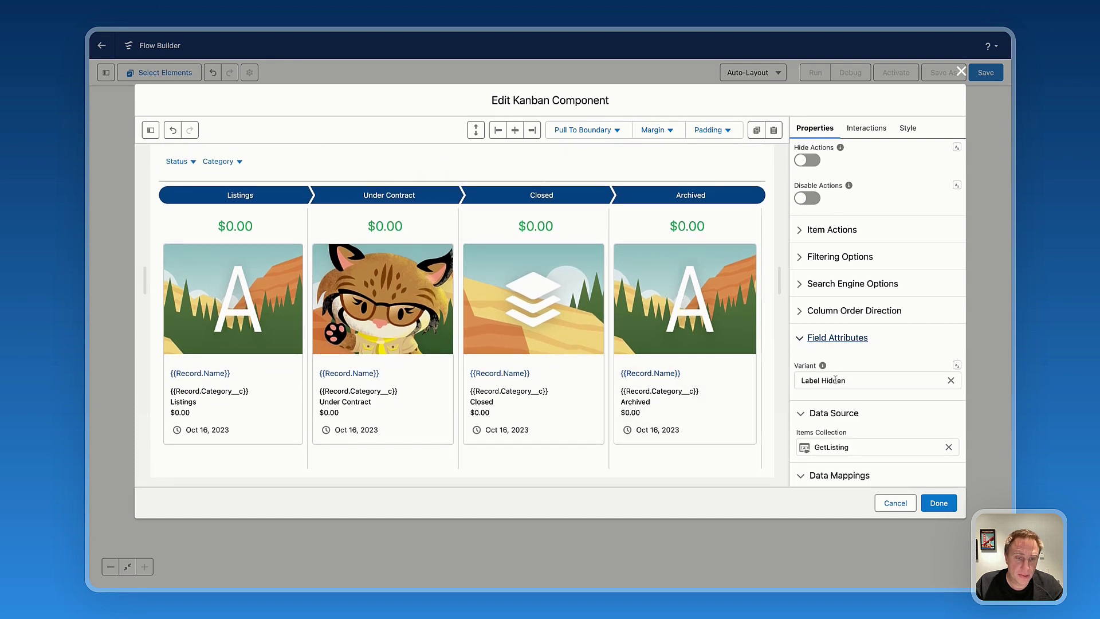
left_click(819, 379)
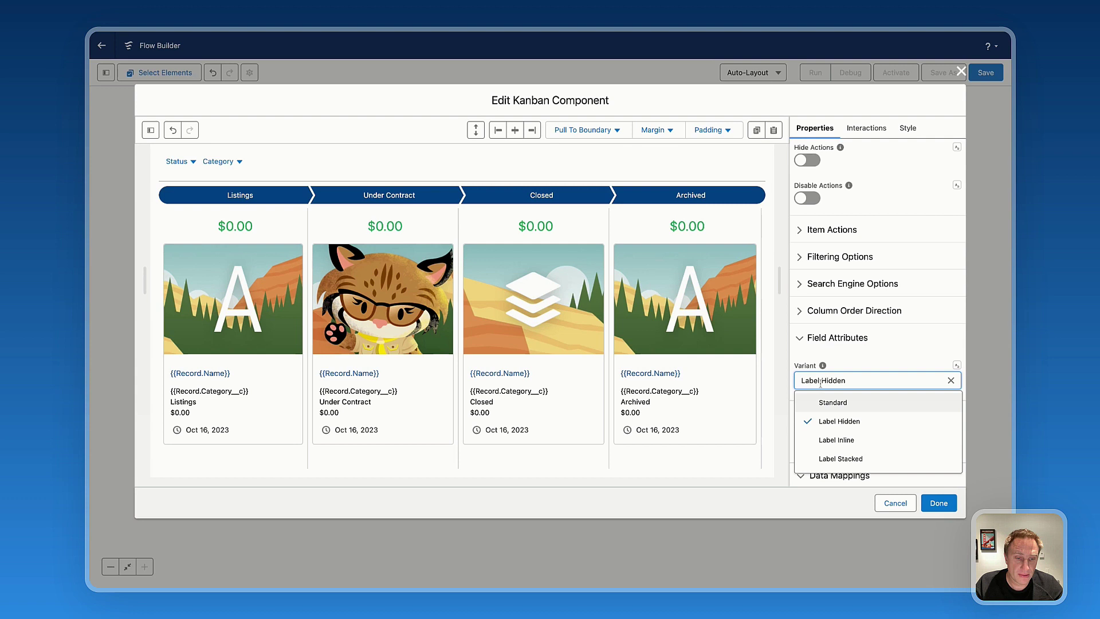
left_click(827, 440)
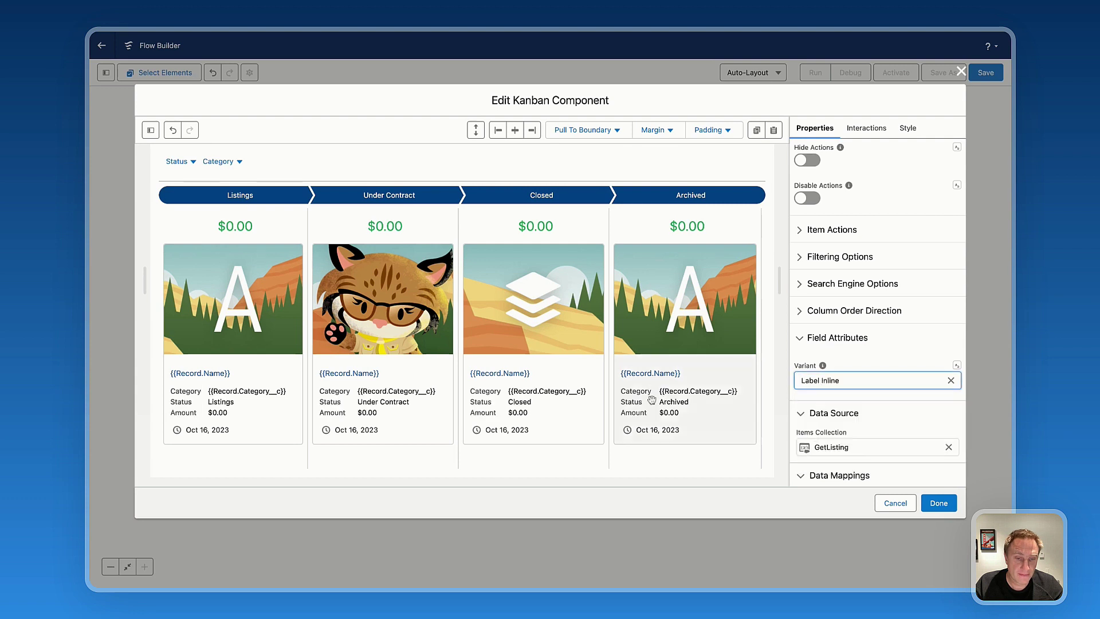
left_click(846, 380)
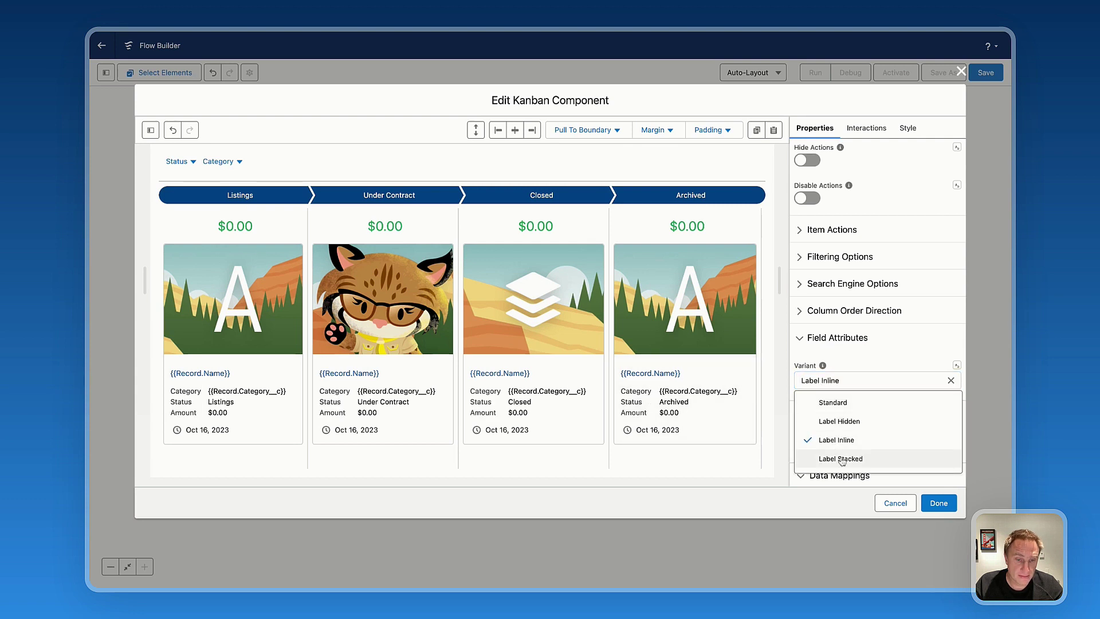
left_click(839, 458)
left_click(813, 381)
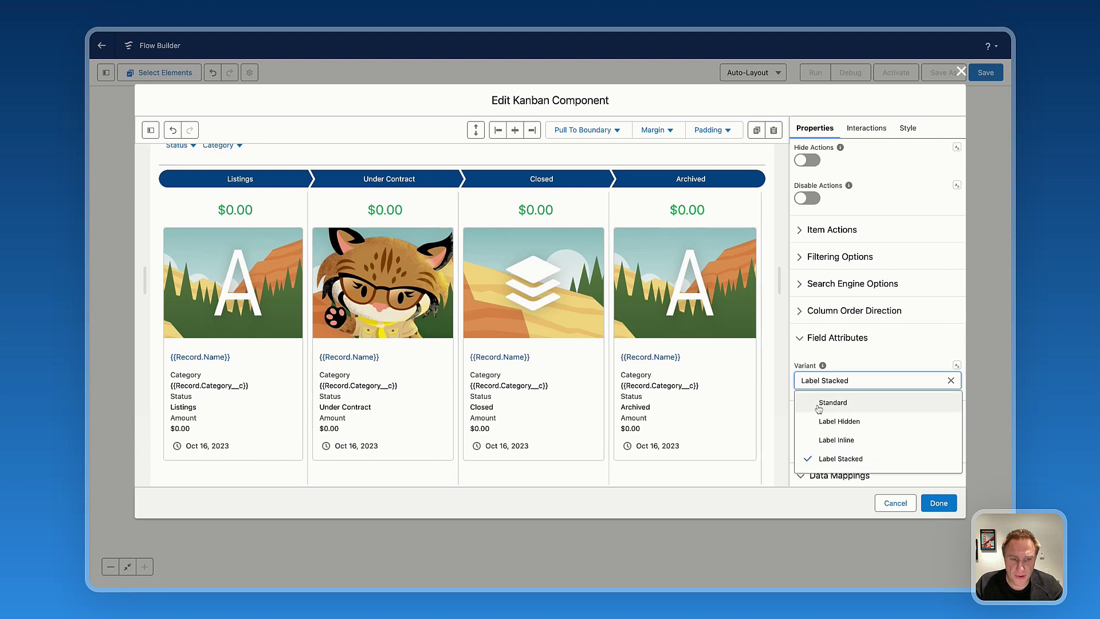
left_click(825, 439)
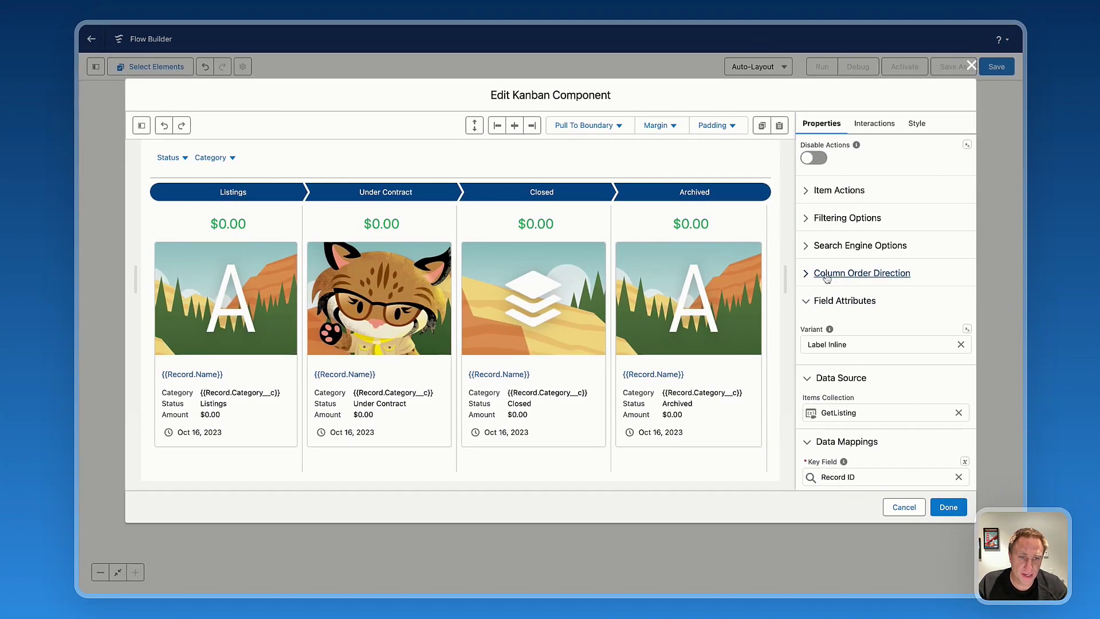
Set Column Order Direction to Custom: Listings, Closed, Archived, with Under Contract removed
left_click(827, 275)
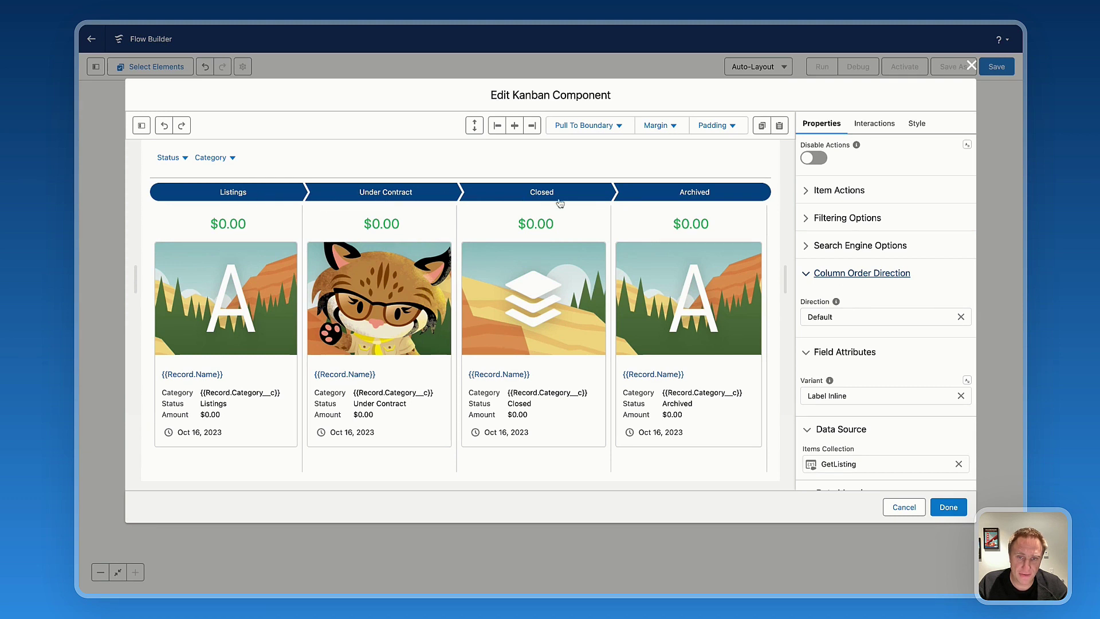
left_click(825, 318)
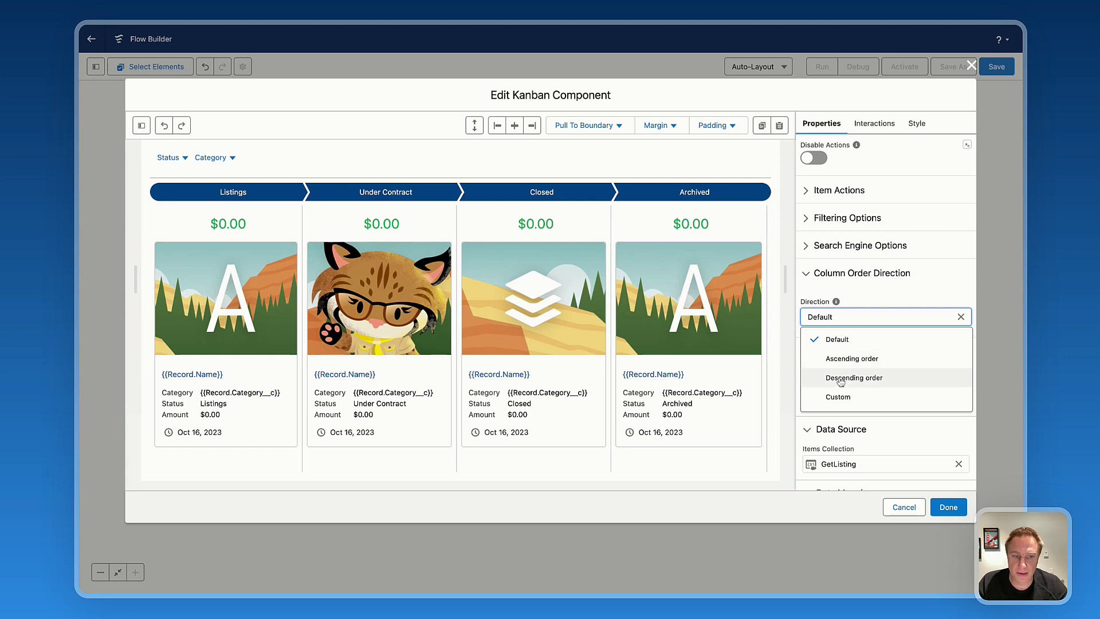
left_click(837, 396)
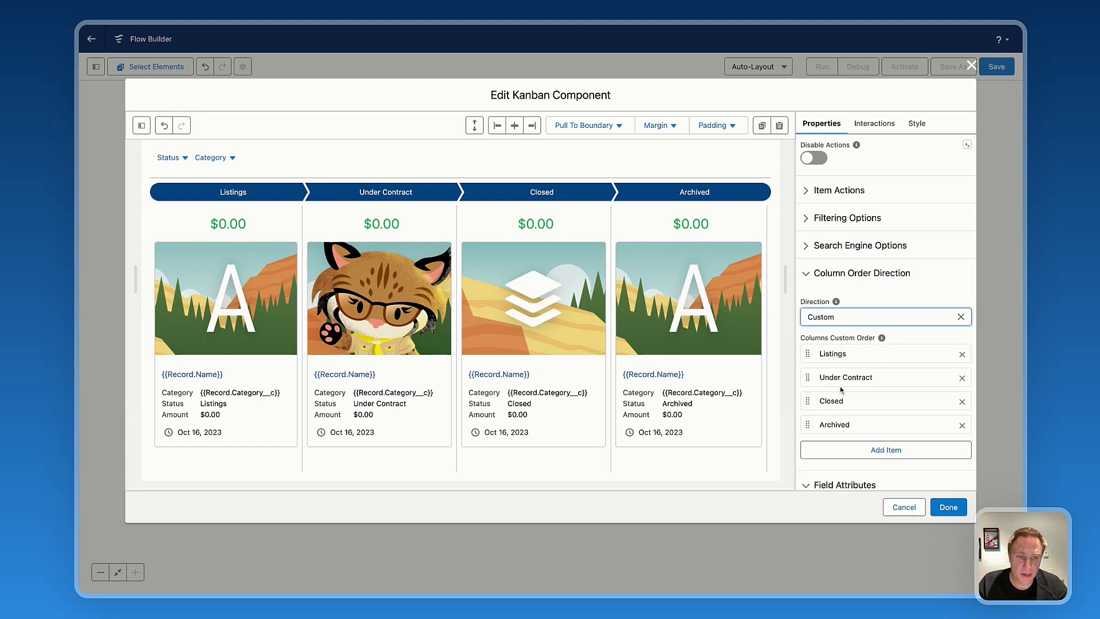
left_click_drag(807, 400, 809, 378)
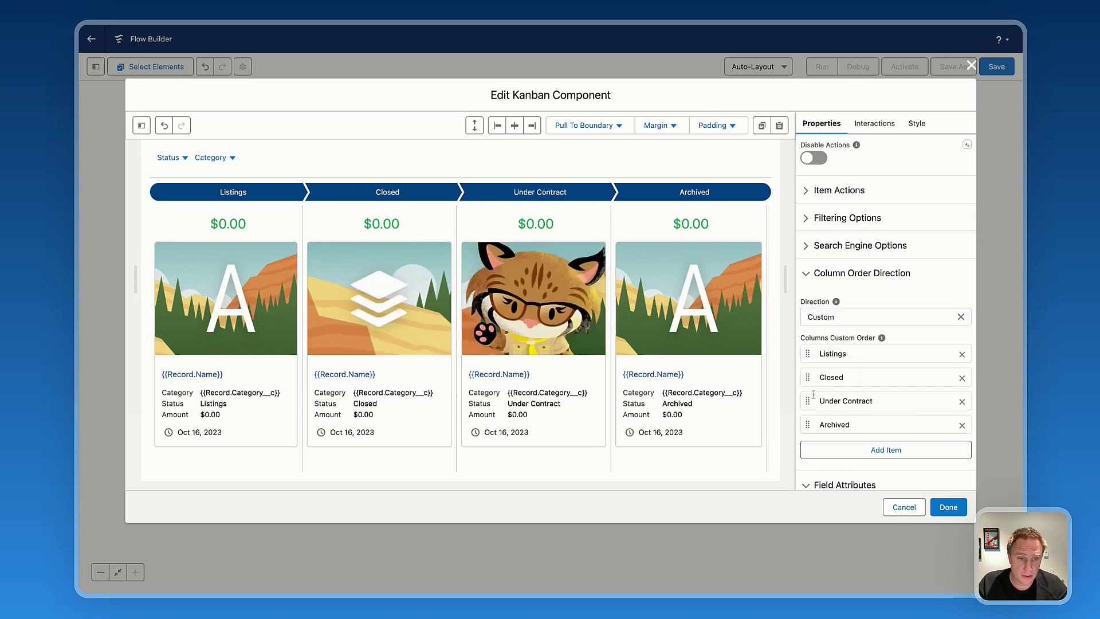
left_click(962, 402)
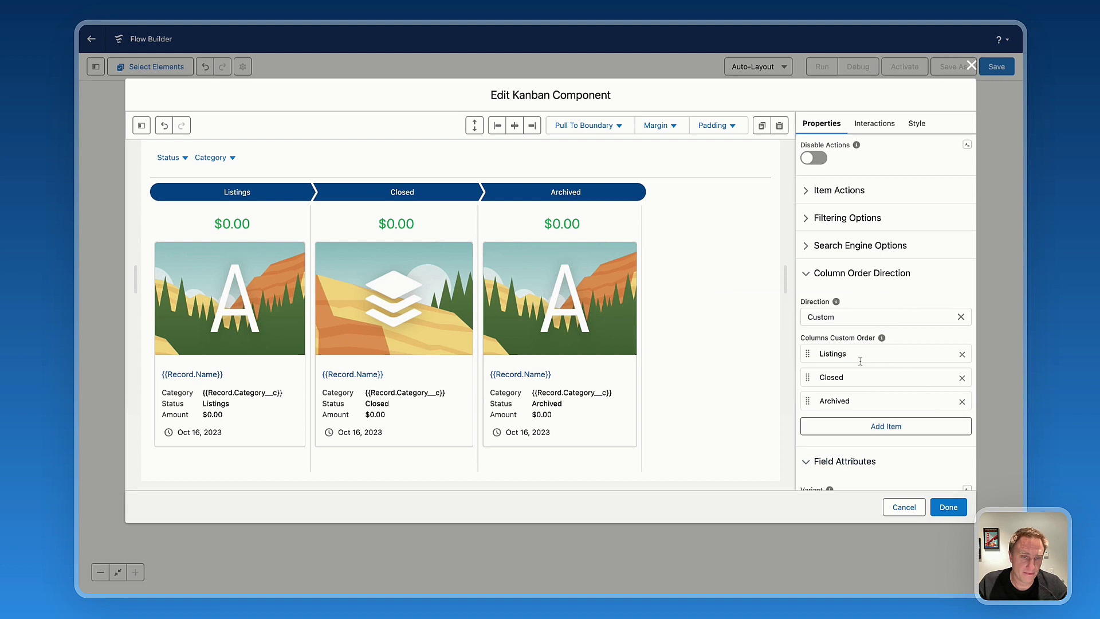
Switch on Searchable under Search Engine Options
scroll(859, 281, "up", 2)
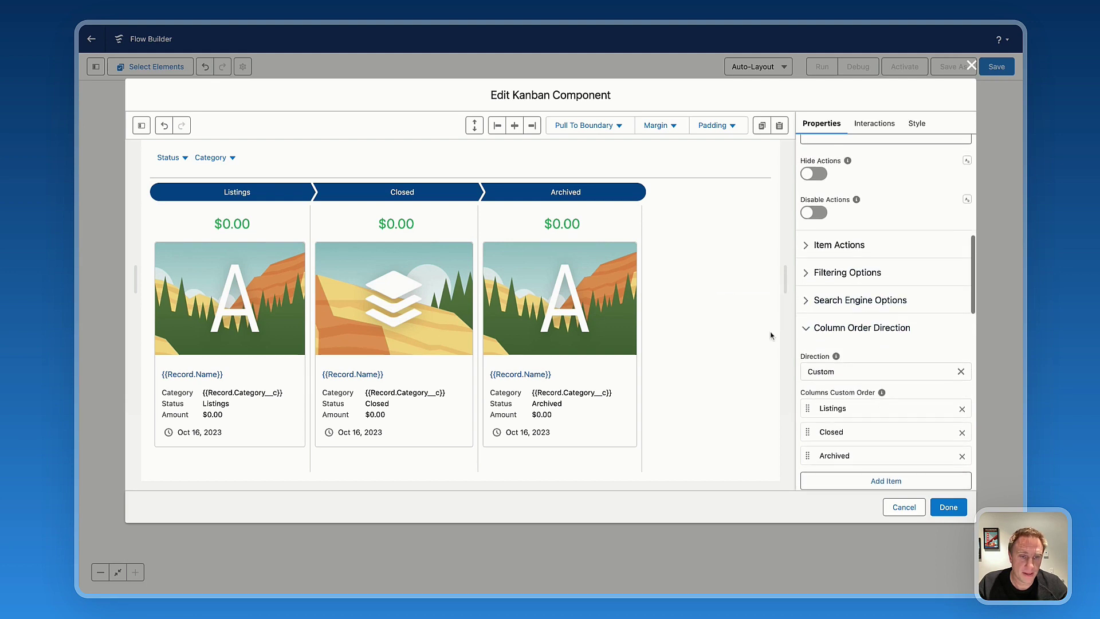
left_click(837, 302)
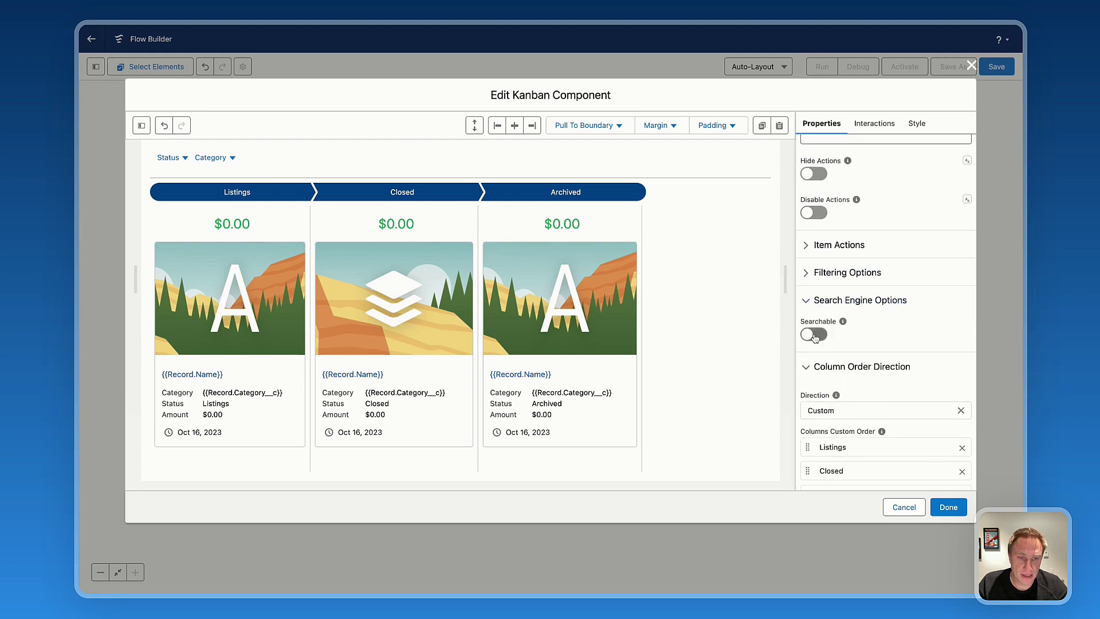
left_click(813, 336)
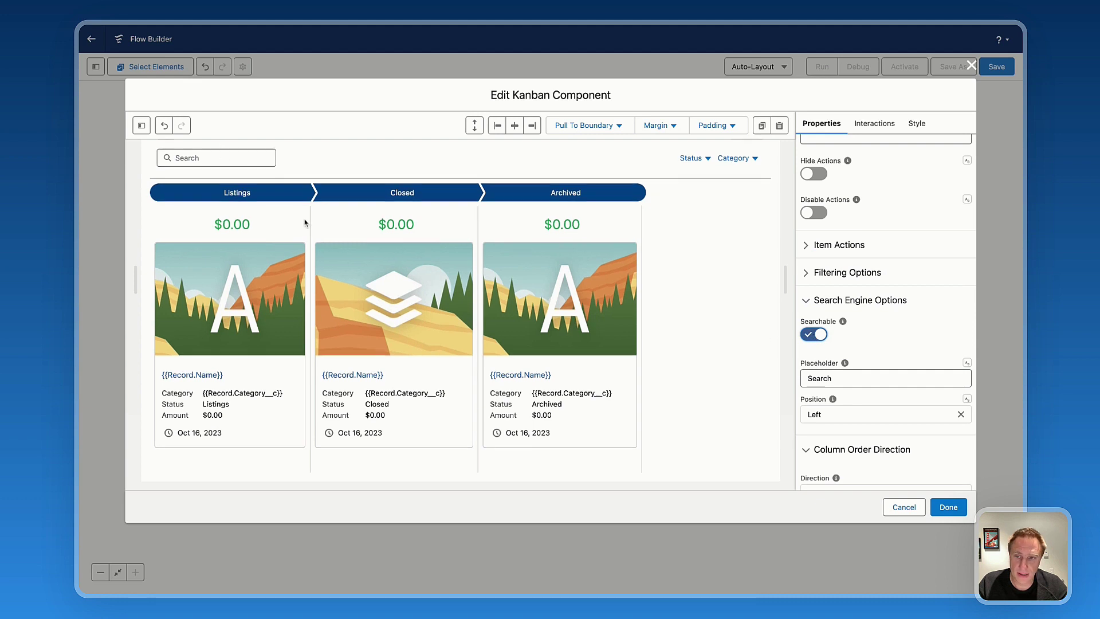
Toggle Display As Popover on and back off, and test dragging the Archived card
scroll(306, 220, "up", 2)
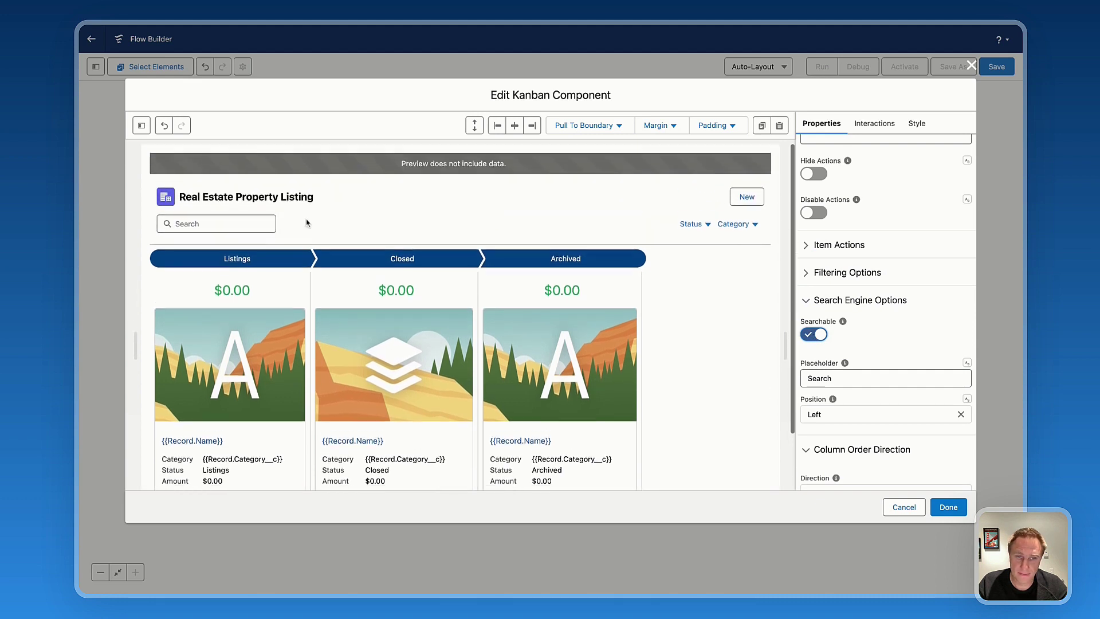
left_click(841, 278)
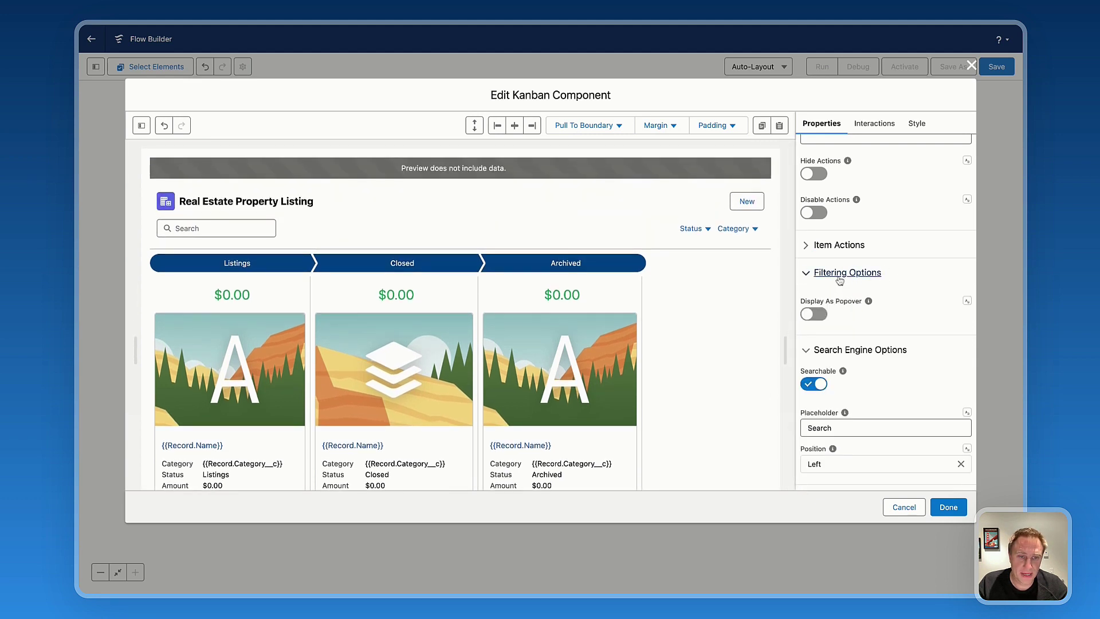
left_click(814, 313)
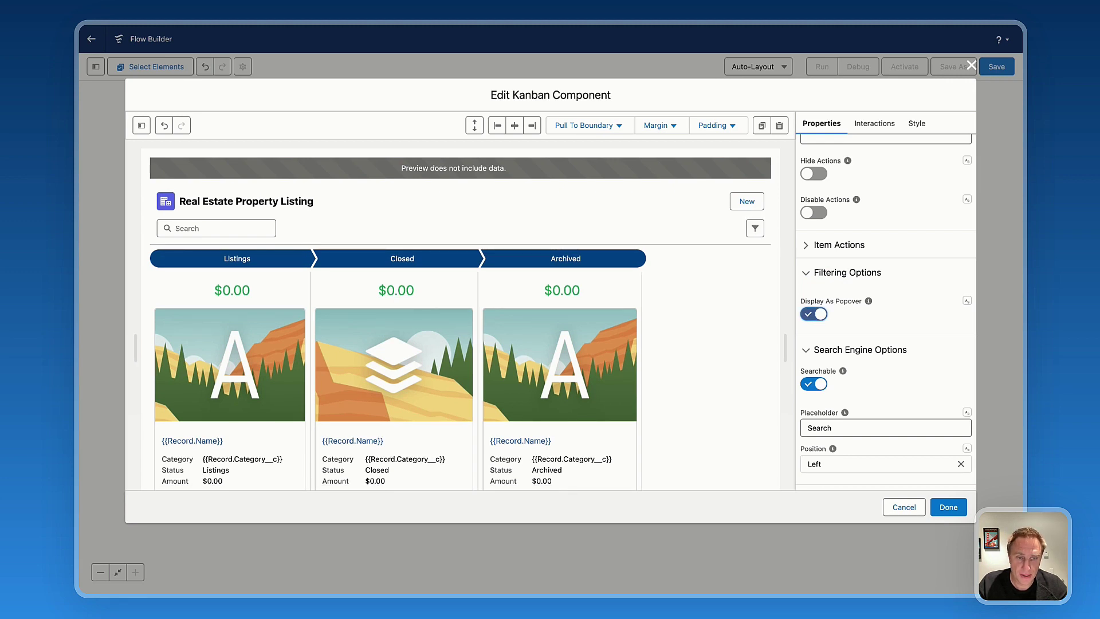
left_click(814, 314)
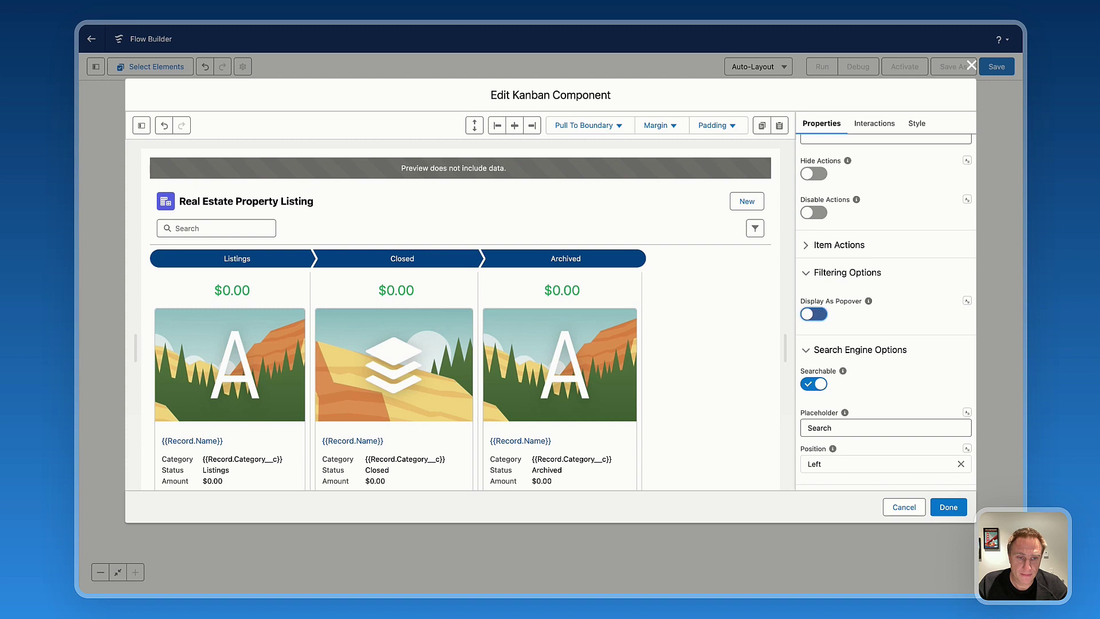
left_click(833, 250)
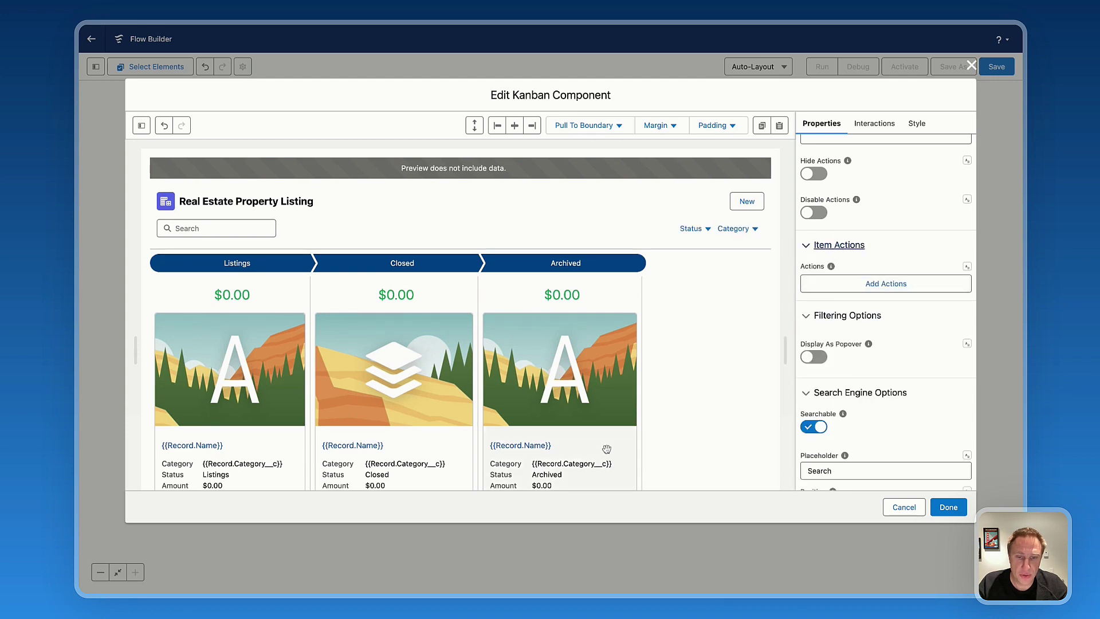
left_click_drag(589, 445, 586, 439)
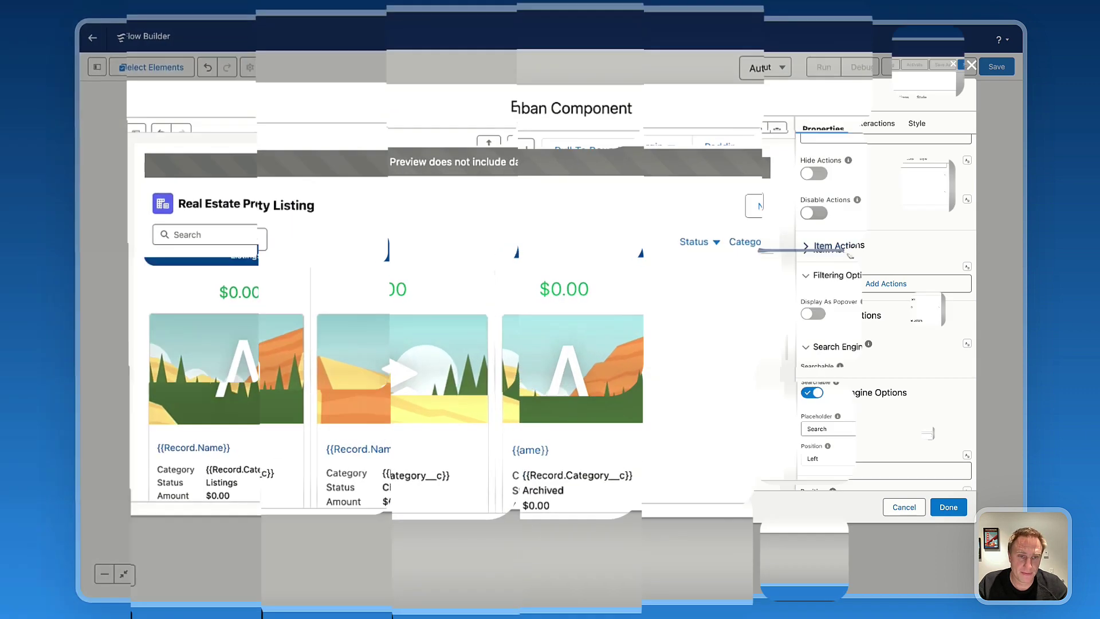
left_click(853, 247)
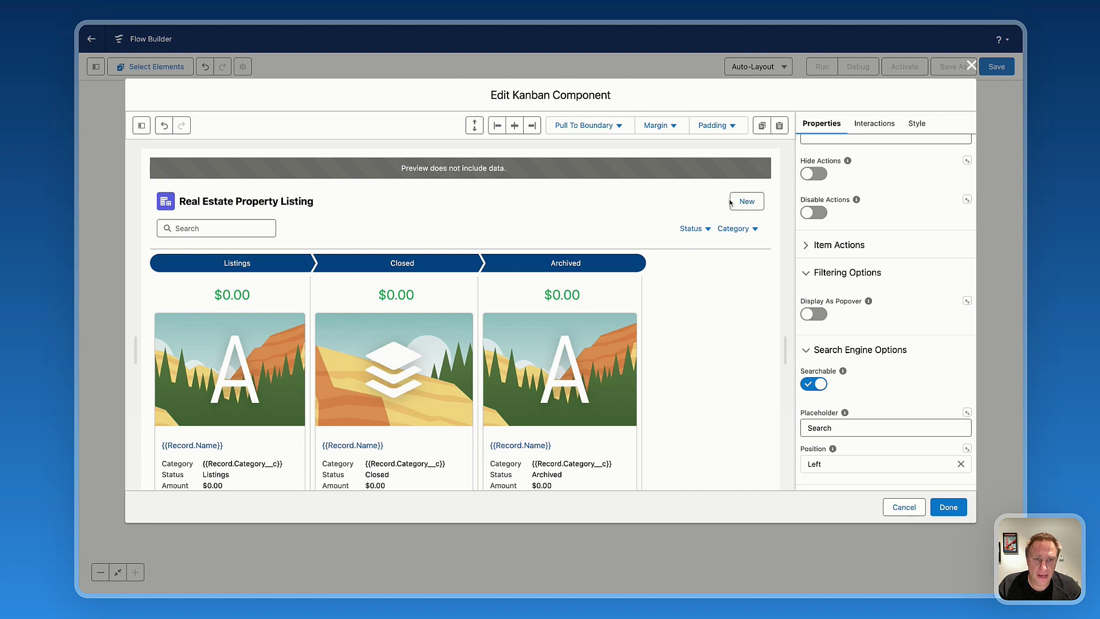
Add a Kanban header action that targets the New button with type Navigate
left_click(872, 129)
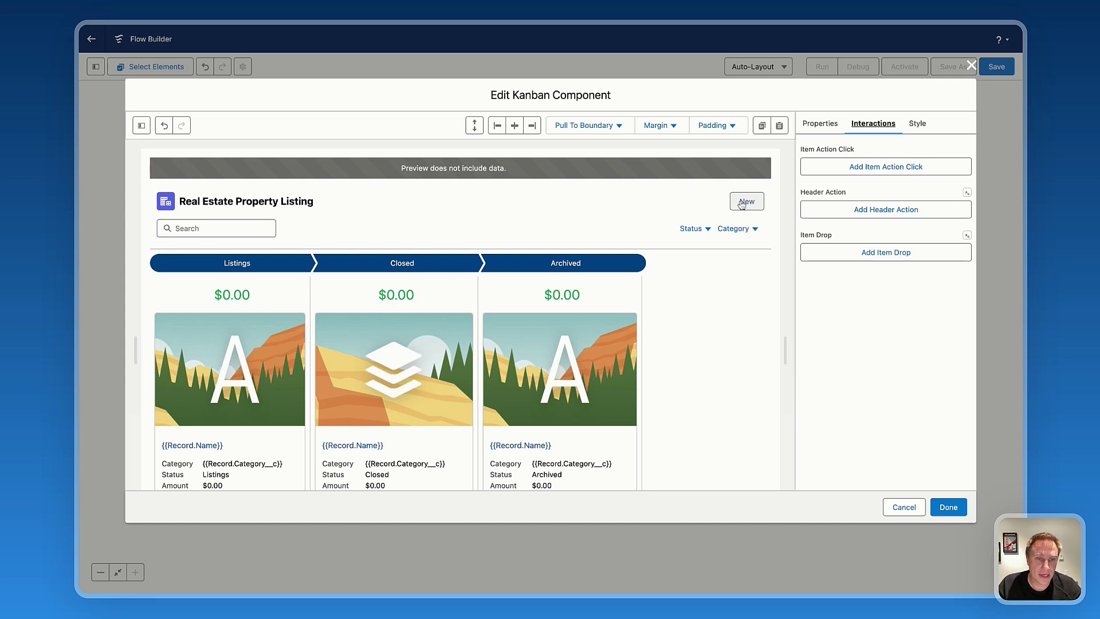
left_click(849, 213)
left_click(694, 133)
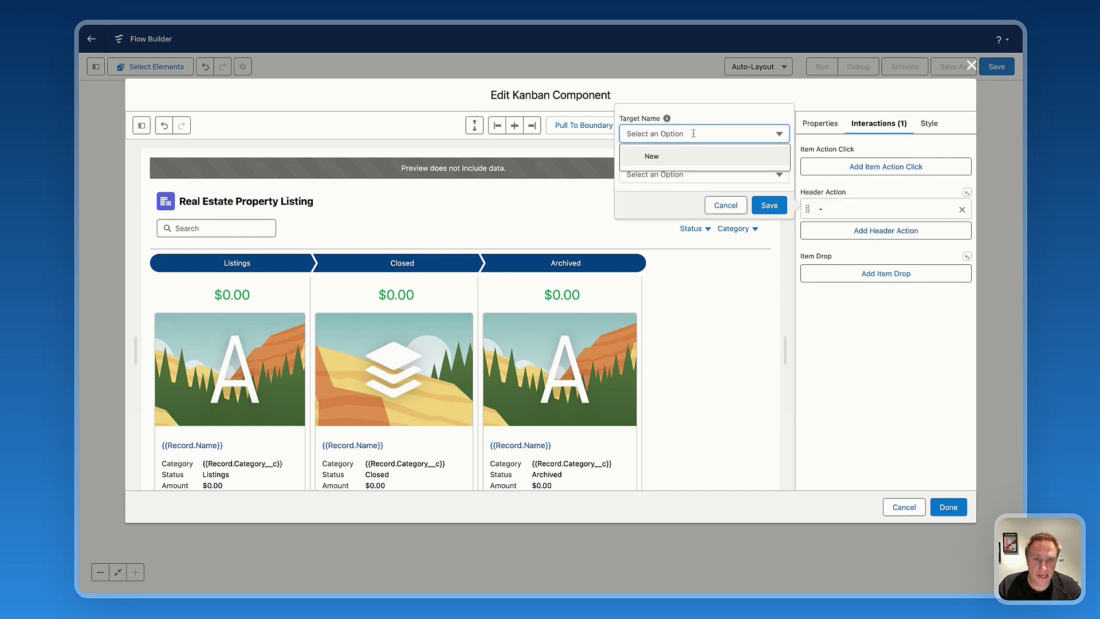
left_click(681, 154)
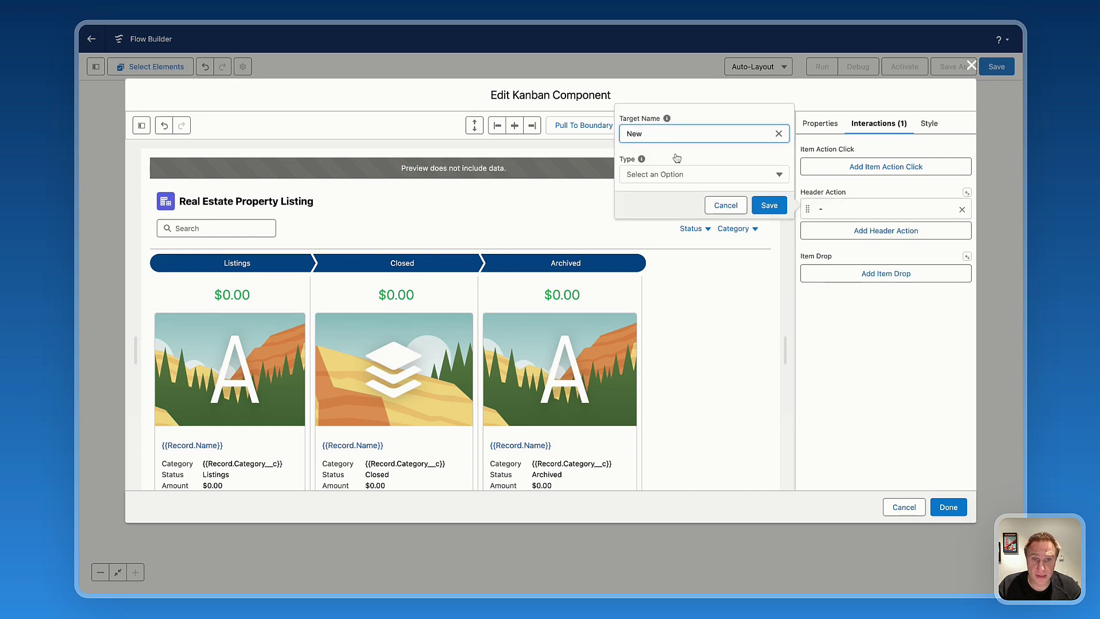
left_click(658, 174)
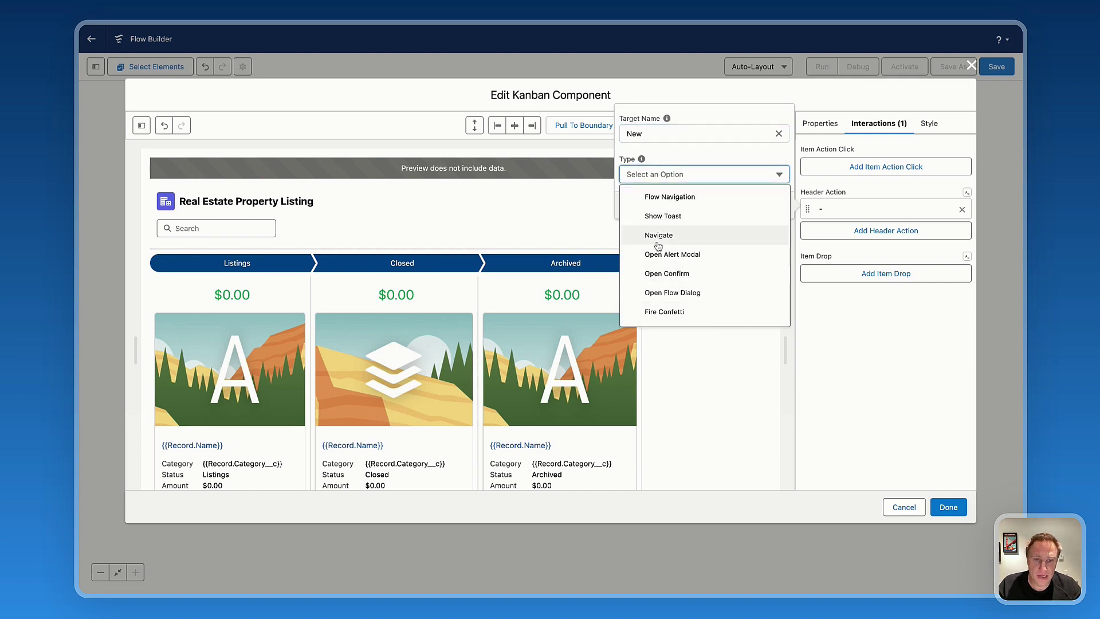
left_click(657, 235)
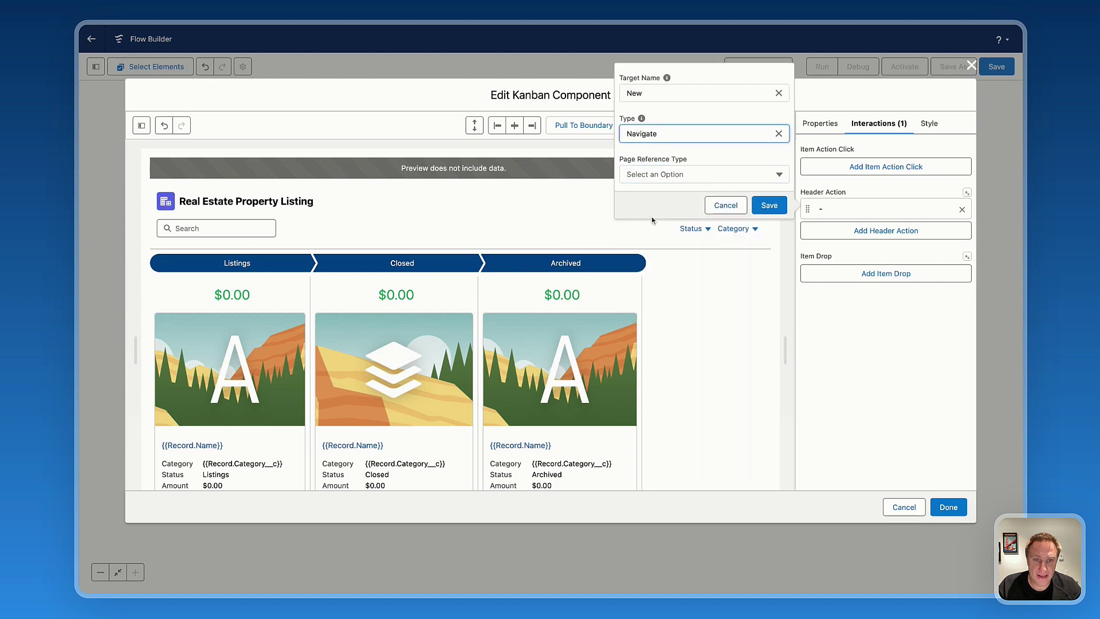
Point the action to an Object Page for Listing with the New action, and save it
left_click(653, 174)
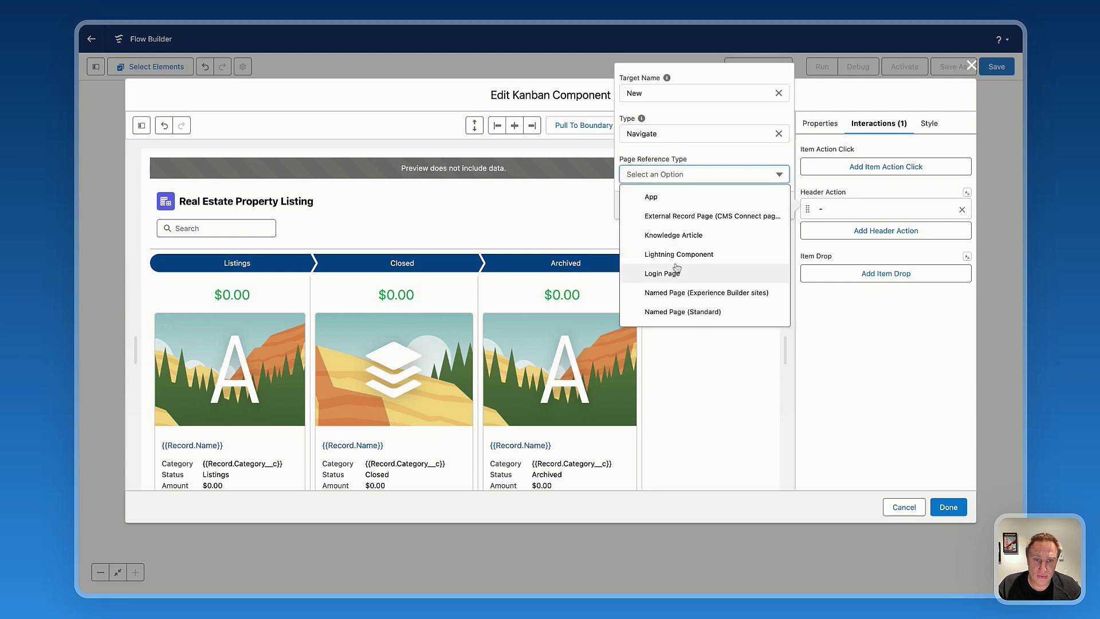
scroll(681, 272, "down", 2)
scroll(684, 271, "down", 1)
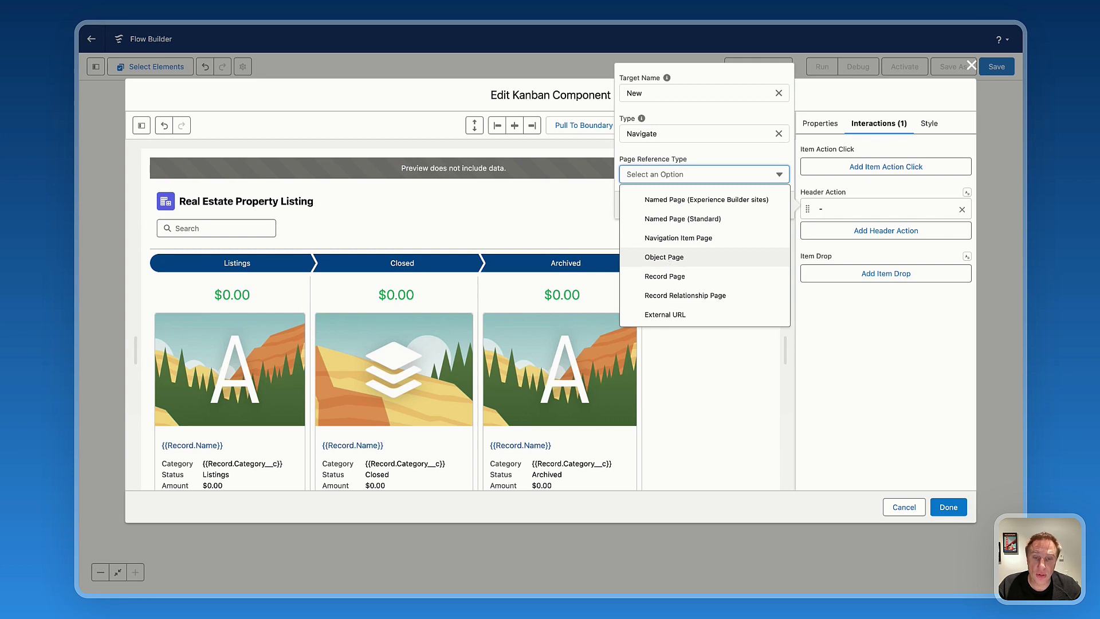
left_click(665, 257)
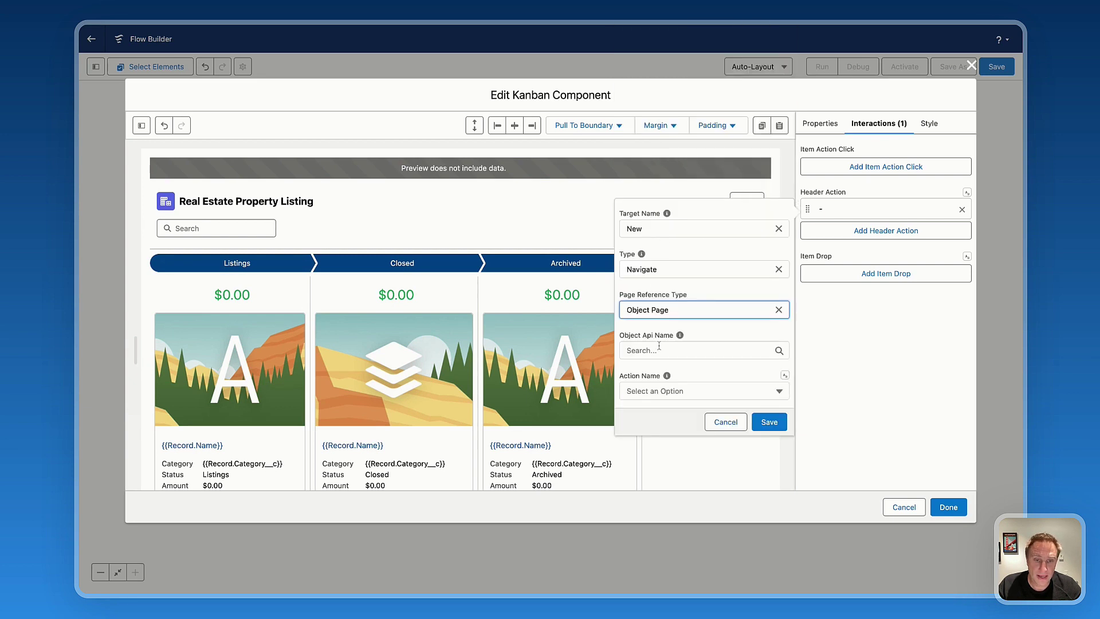
left_click(658, 348)
type("lis")
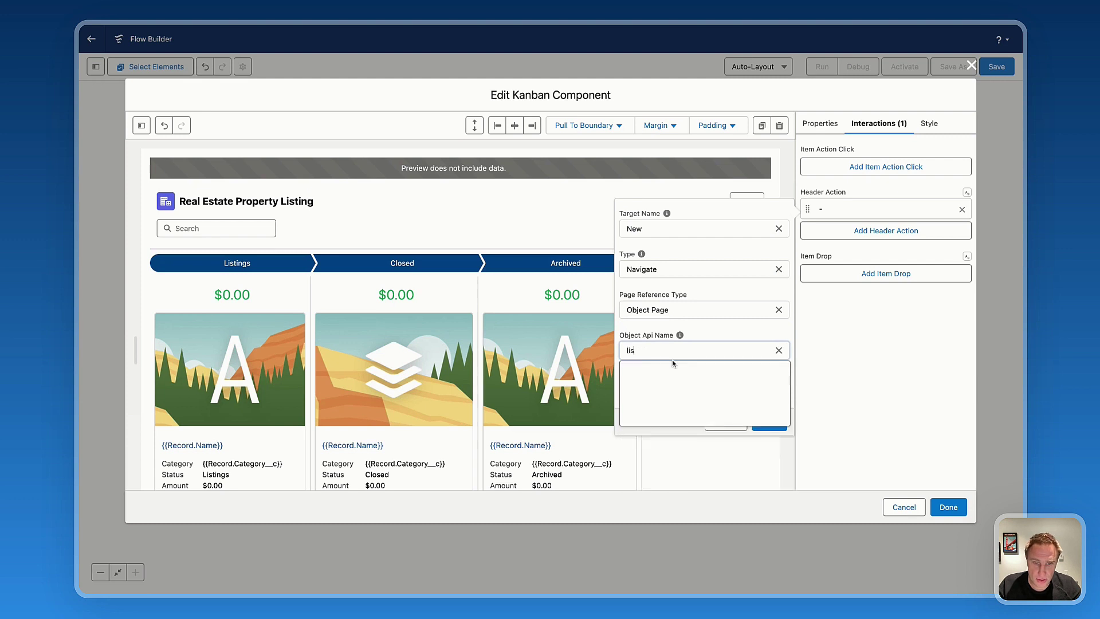
left_click(674, 376)
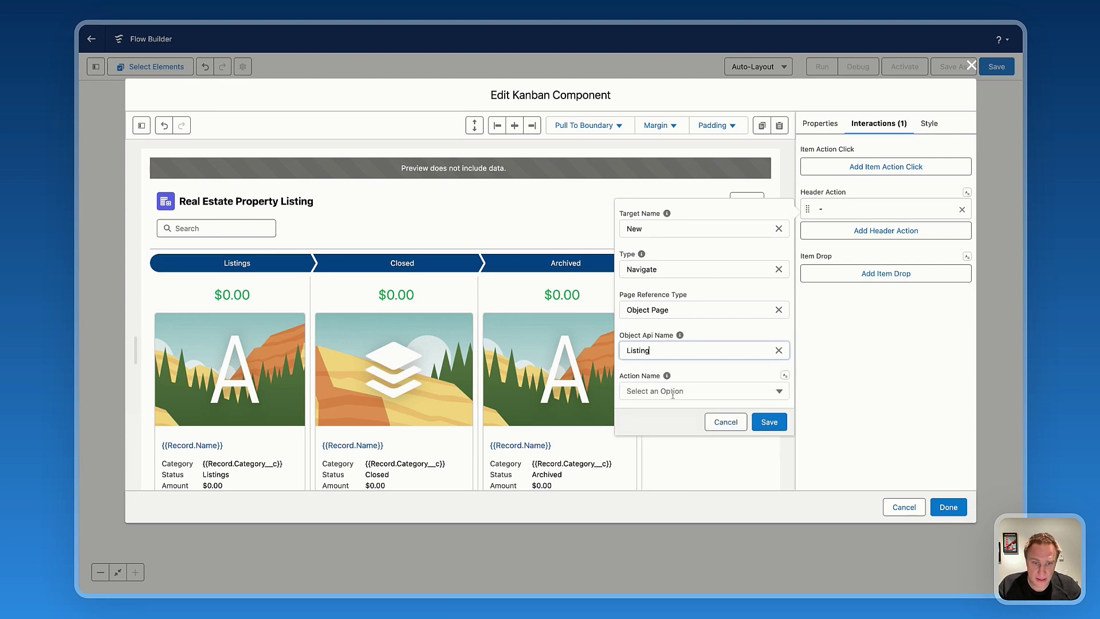
left_click(662, 391)
left_click(663, 453)
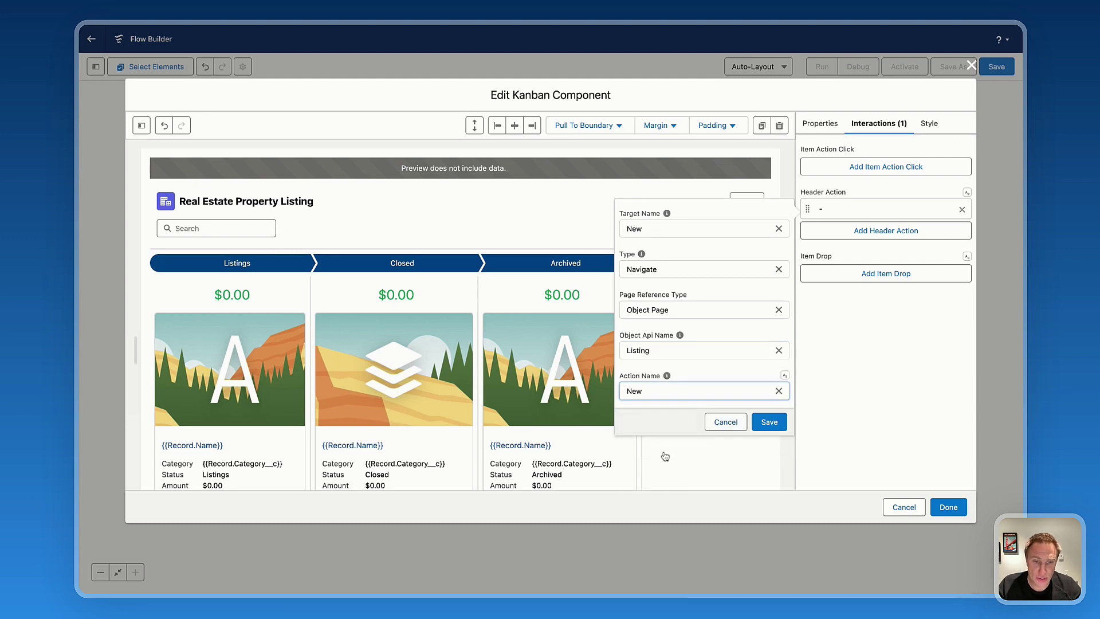
left_click(768, 424)
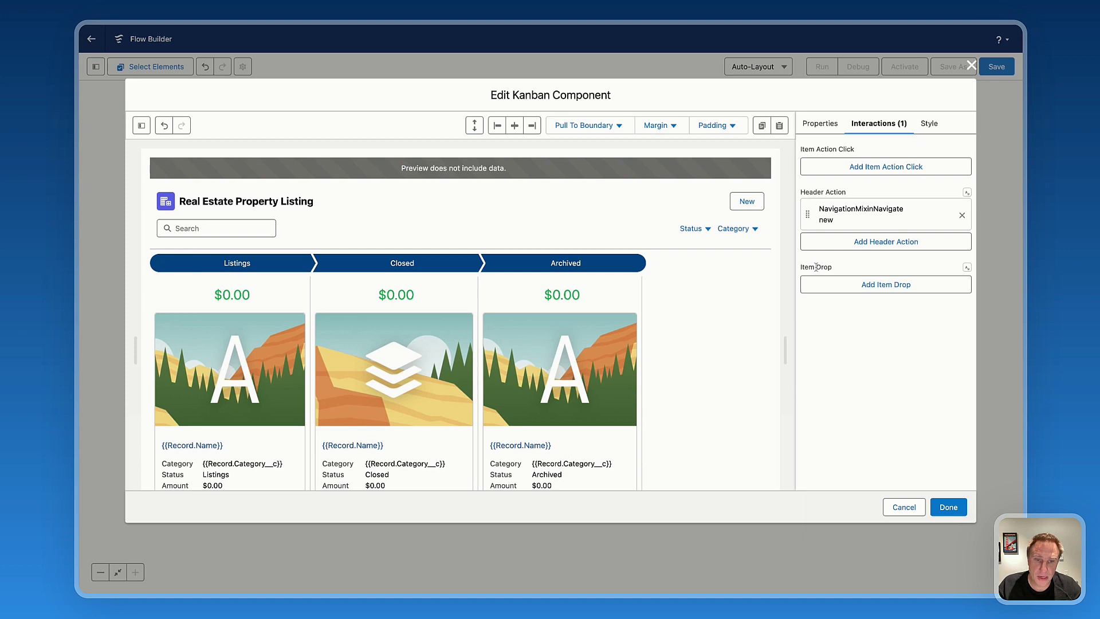
Add and save an Item Drop interaction of type UpdateRecords, after test-dragging a Listings card to Closed
left_click_drag(220, 389, 412, 386)
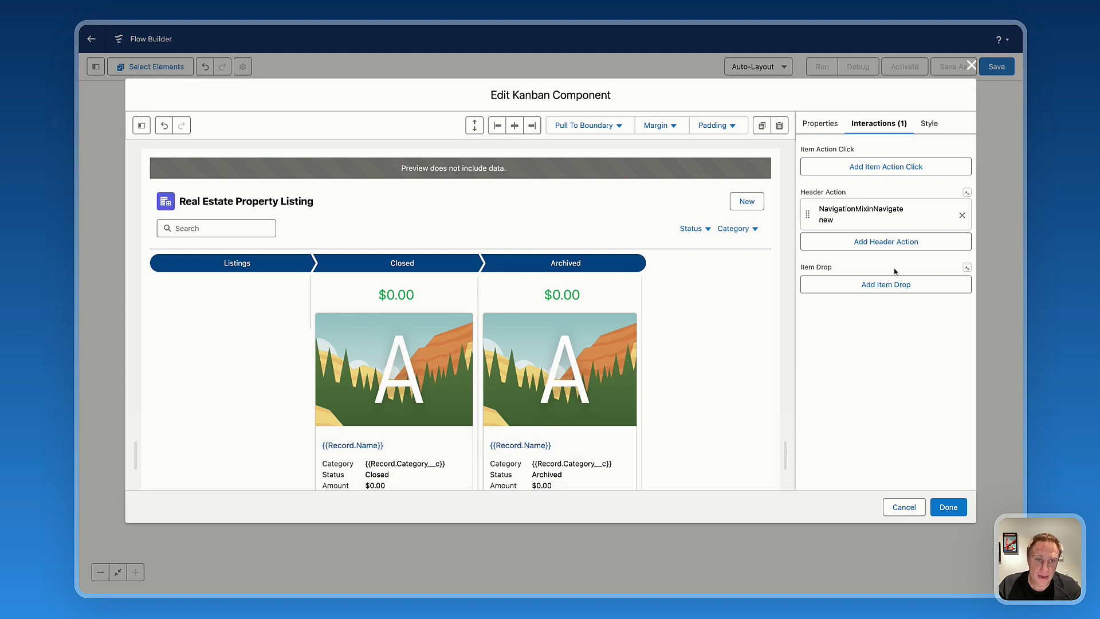
left_click(841, 290)
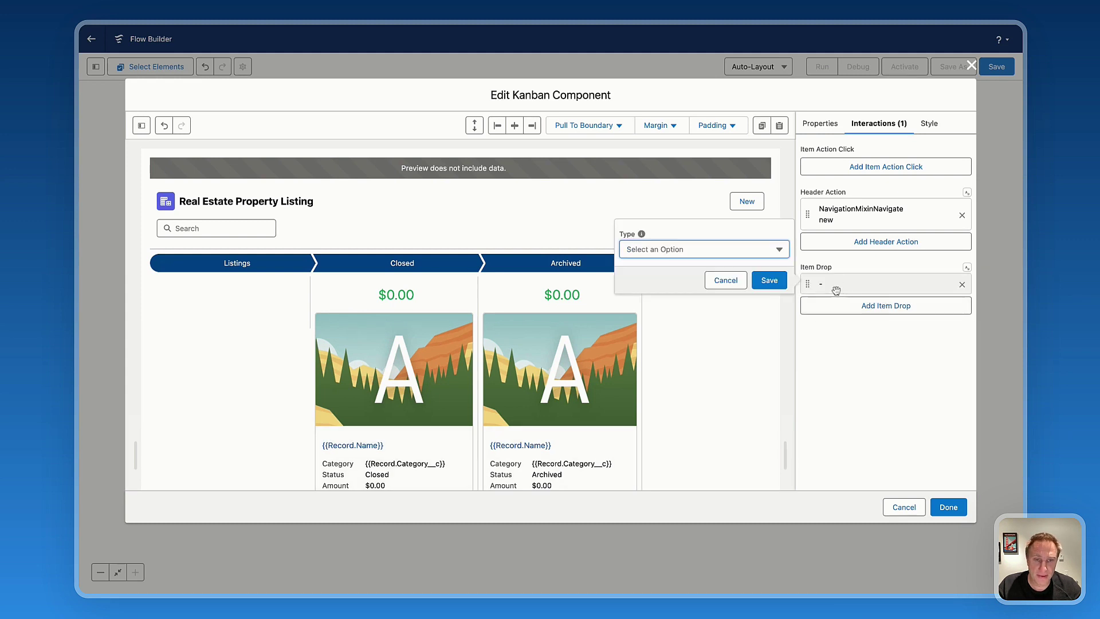
left_click(640, 249)
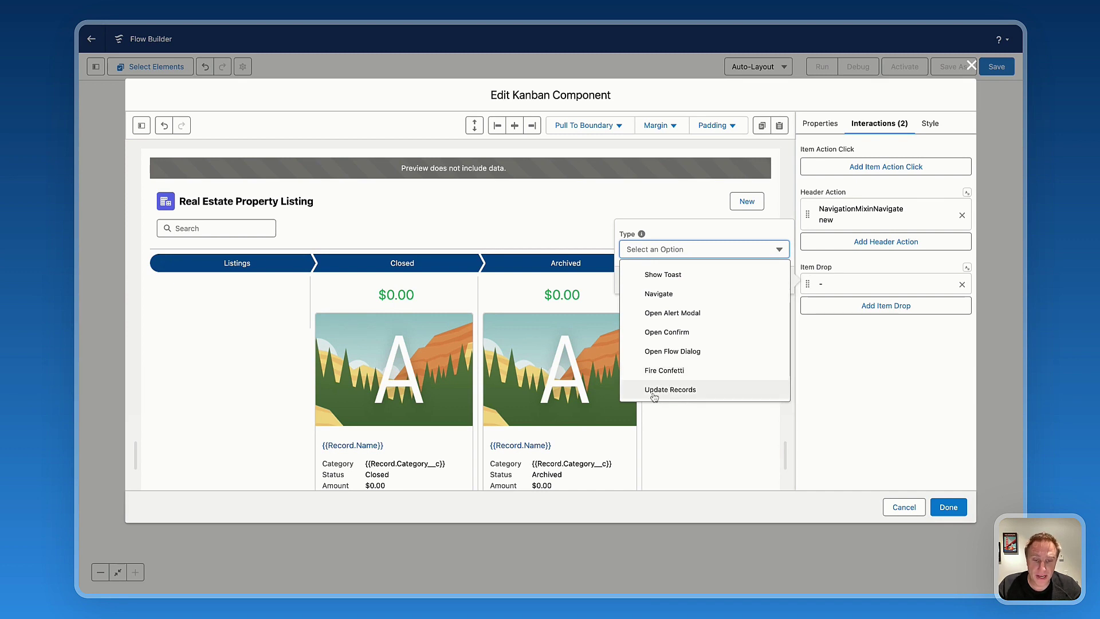
left_click(668, 390)
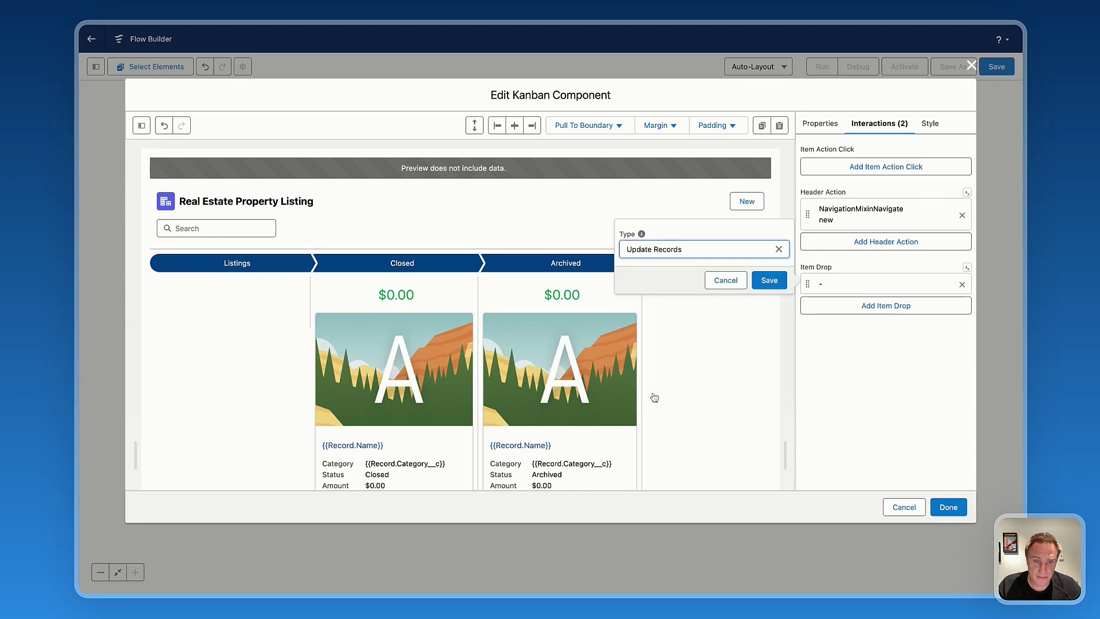
left_click(769, 280)
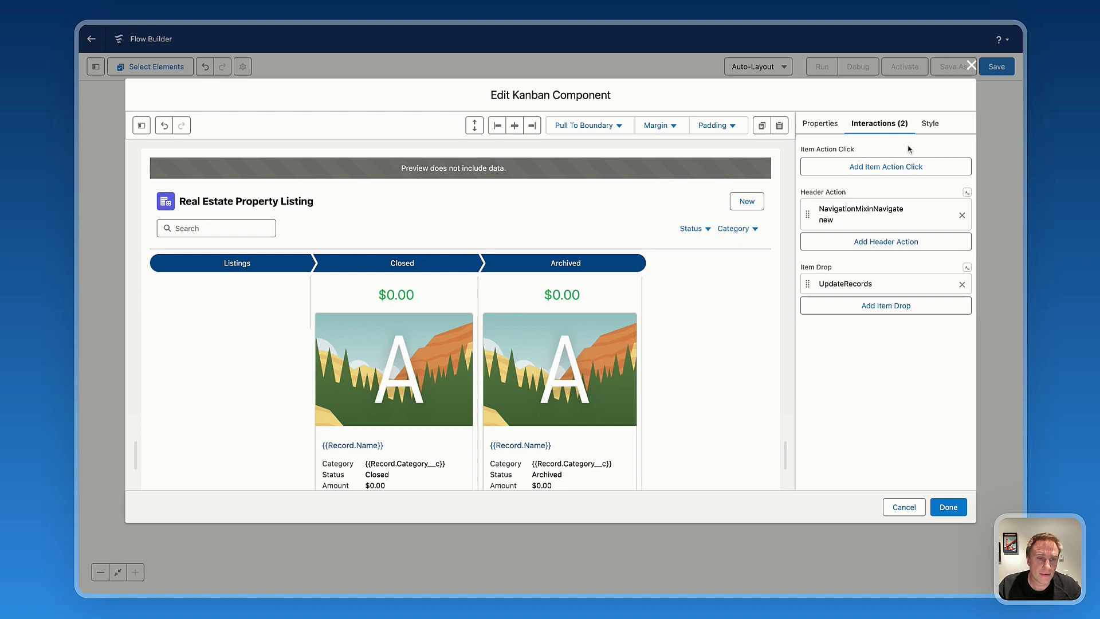
Give the Kanban header a light grey #f3f3f3 background in the Style settings
left_click(927, 128)
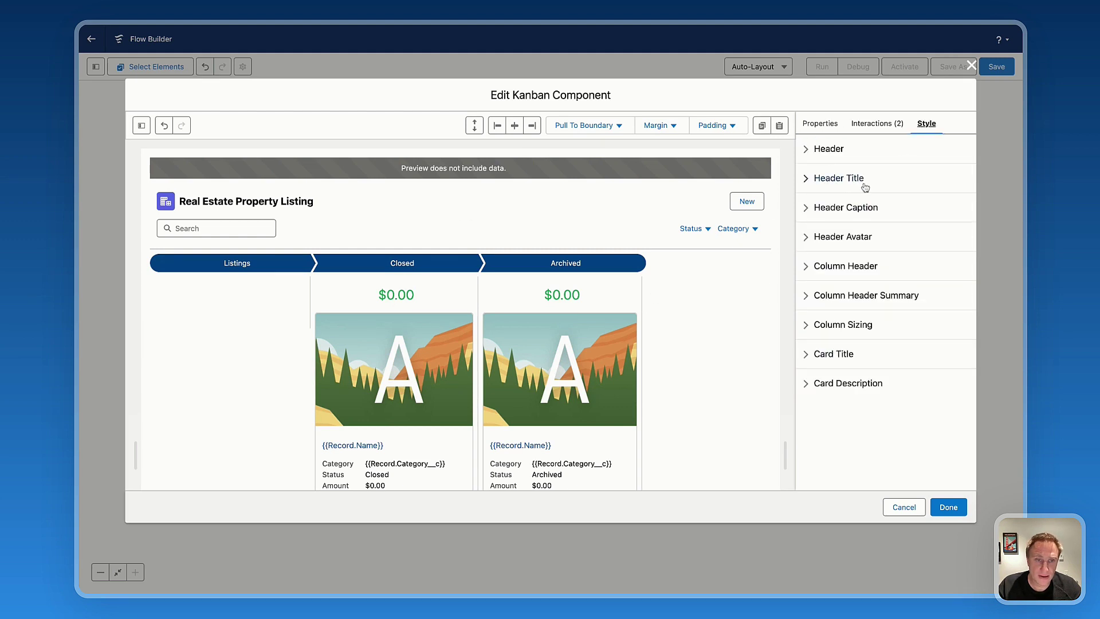
left_click(822, 150)
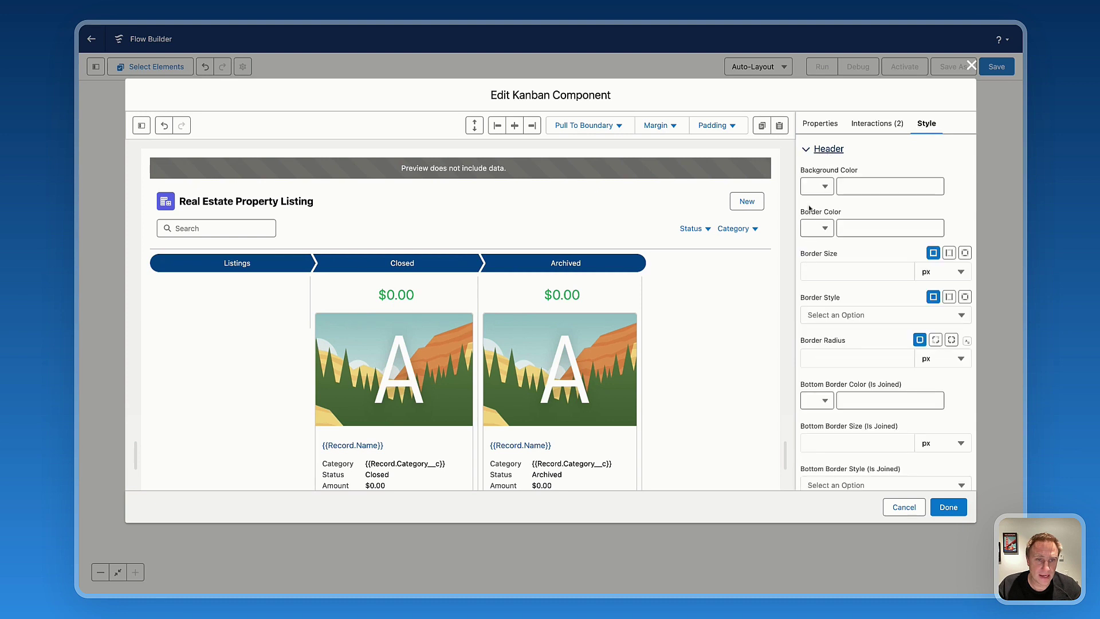
left_click(816, 186)
left_click(817, 275)
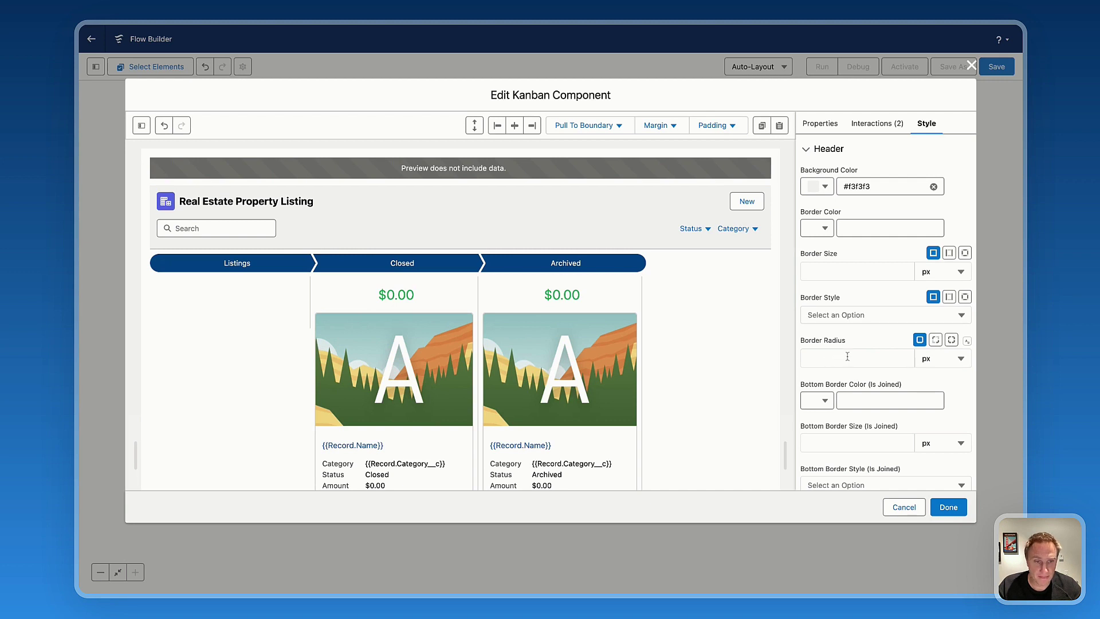
Pull the component to the Left & Right boundary and to the Top boundary
scroll(843, 351, "down", 10)
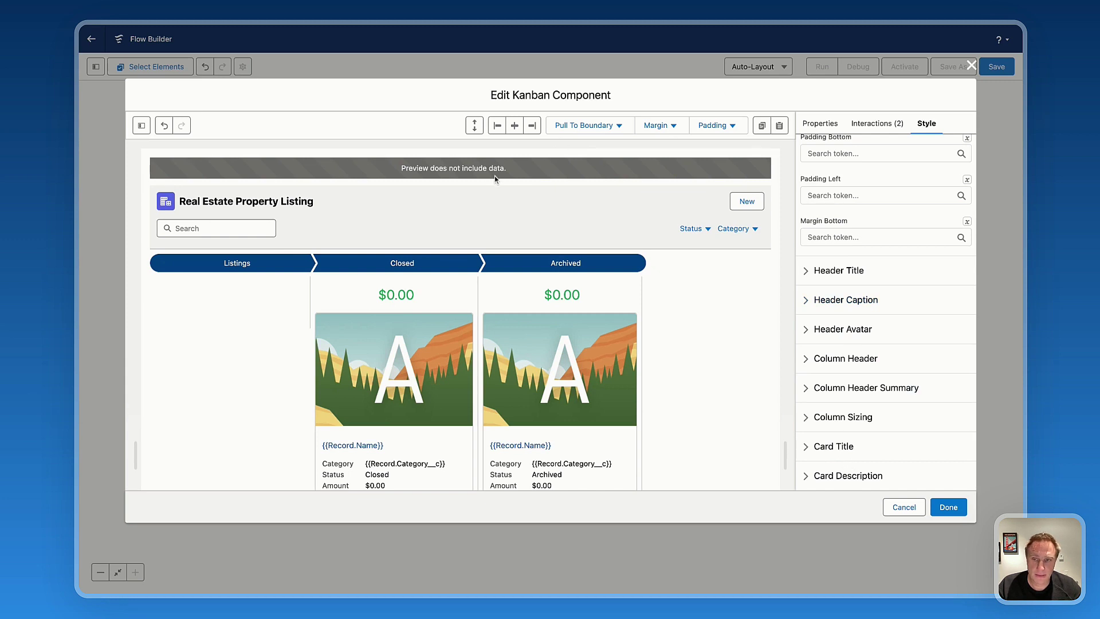
left_click(580, 128)
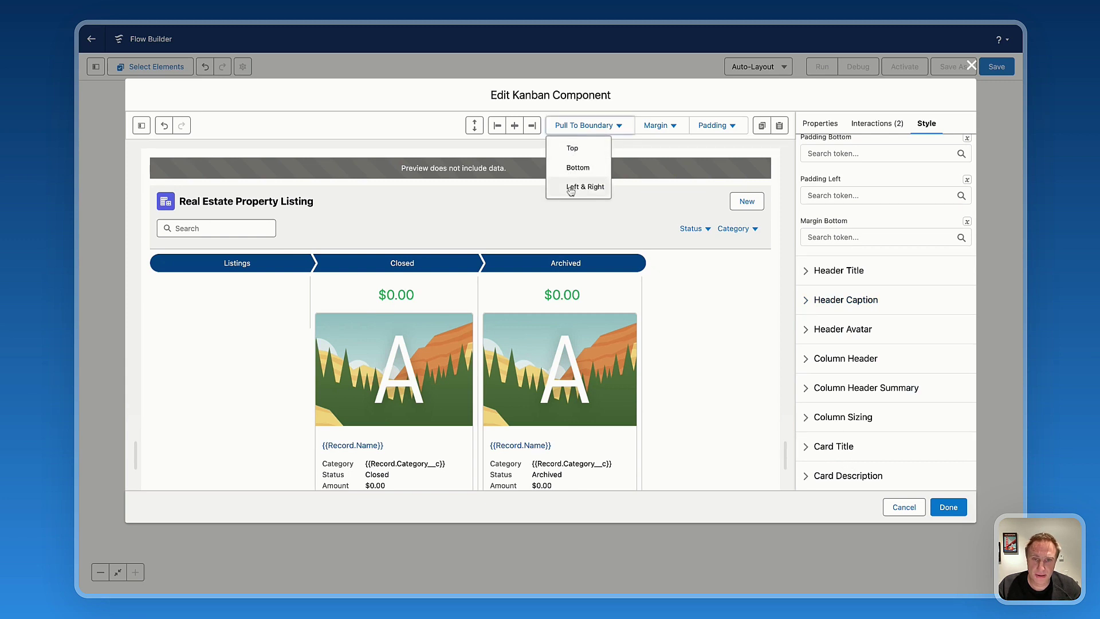
left_click(571, 190)
left_click(584, 128)
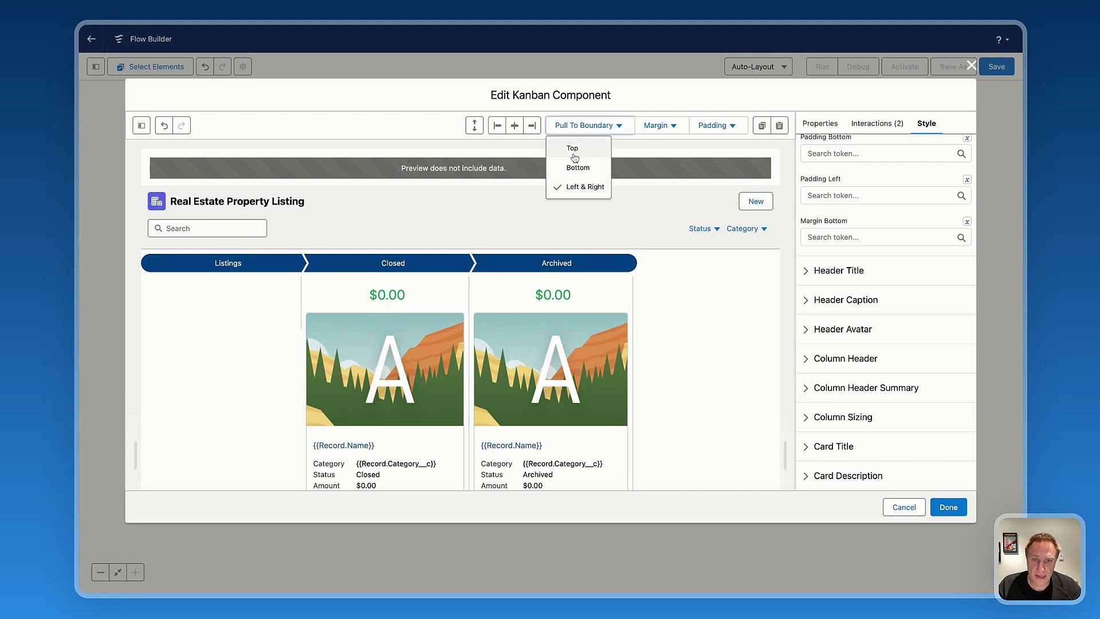
left_click(574, 155)
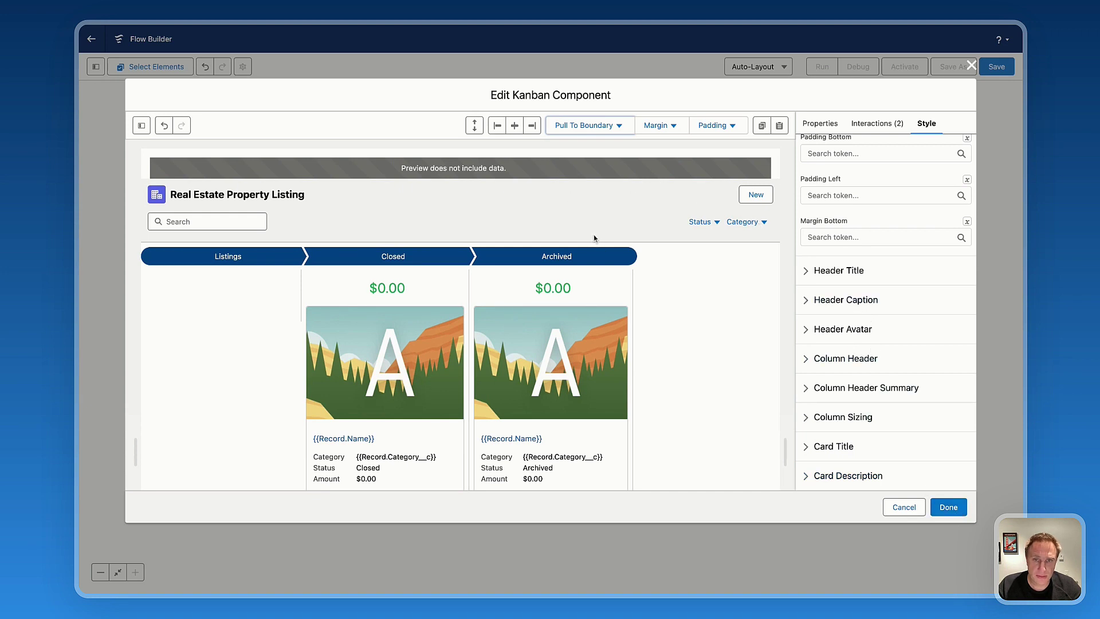
Close the Kanban and screen editors, save the flow as KanbanDemoVideo, and activate it
left_click(948, 508)
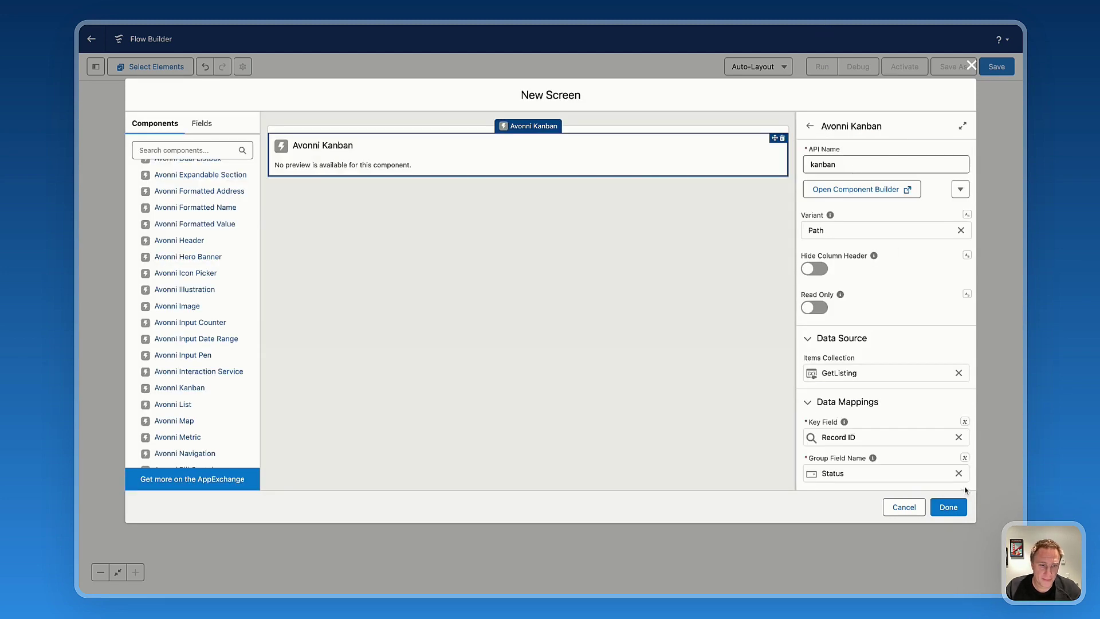
left_click(948, 507)
left_click(996, 67)
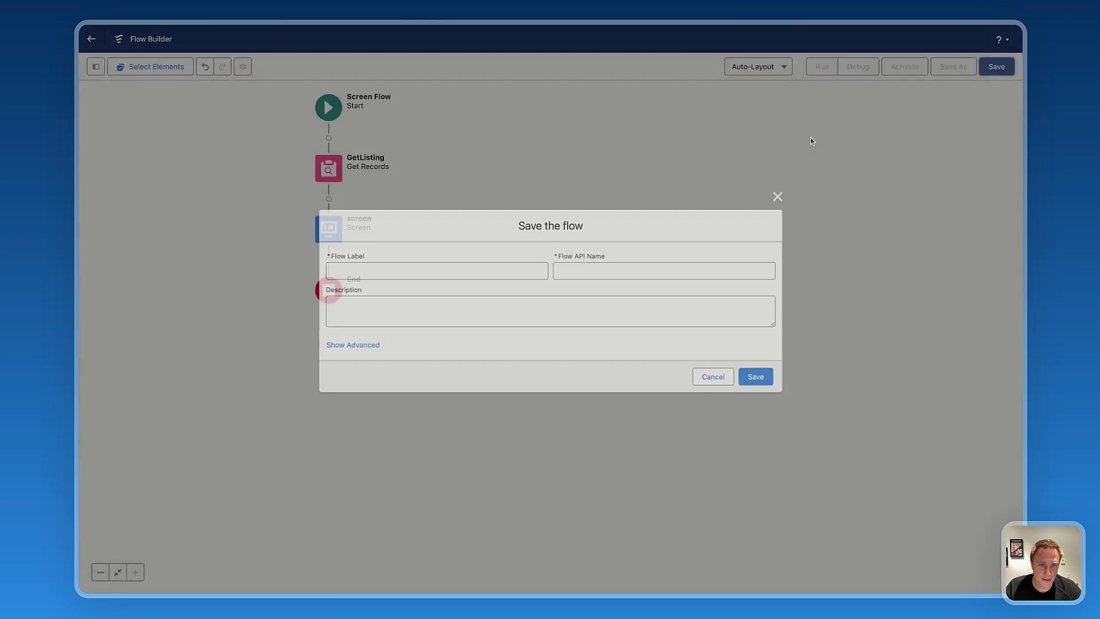
left_click(465, 267)
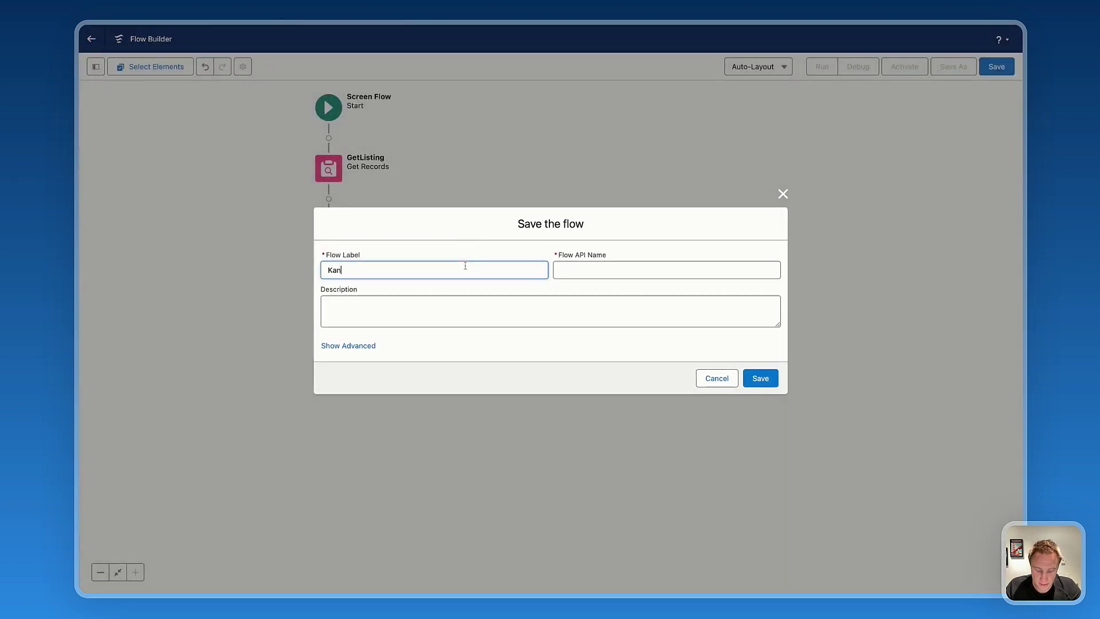
type("KanbanDemo")
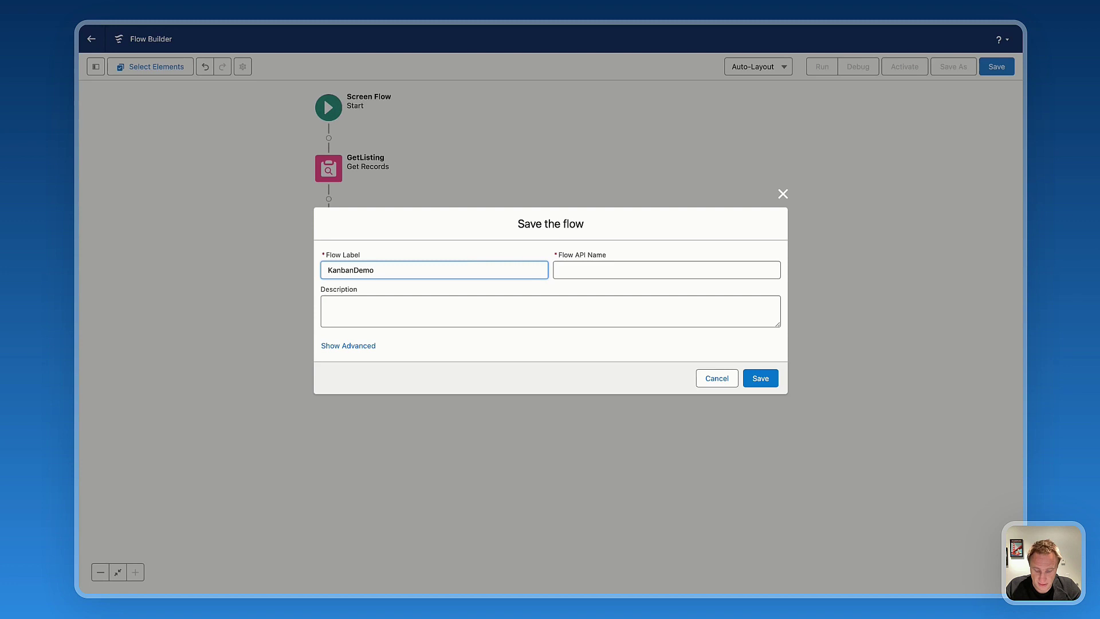
type("Video")
key("Tab")
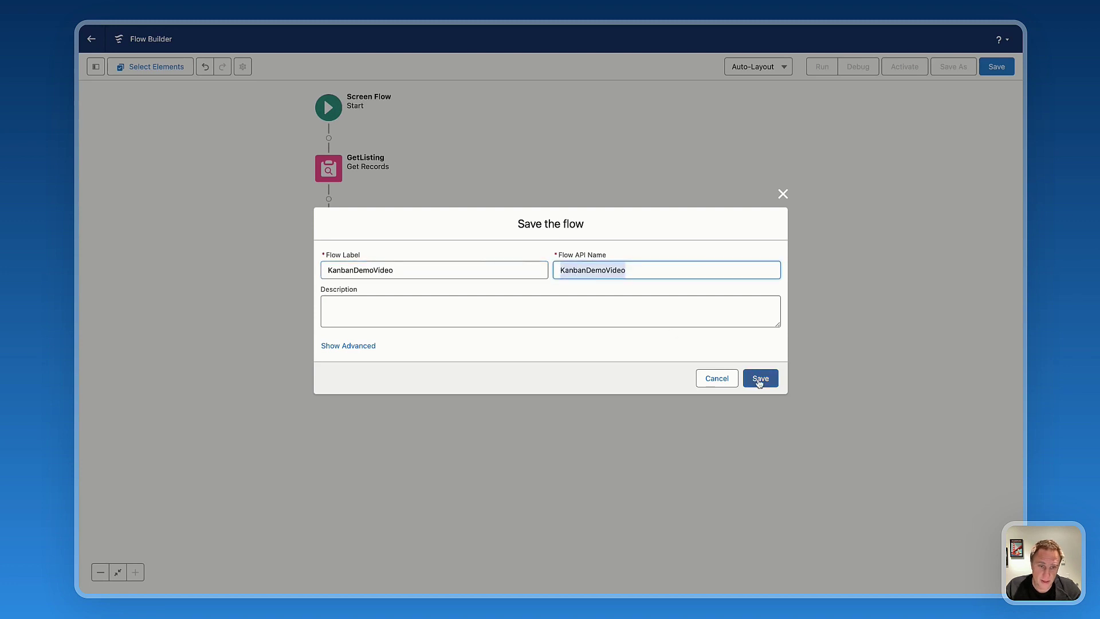
left_click(760, 378)
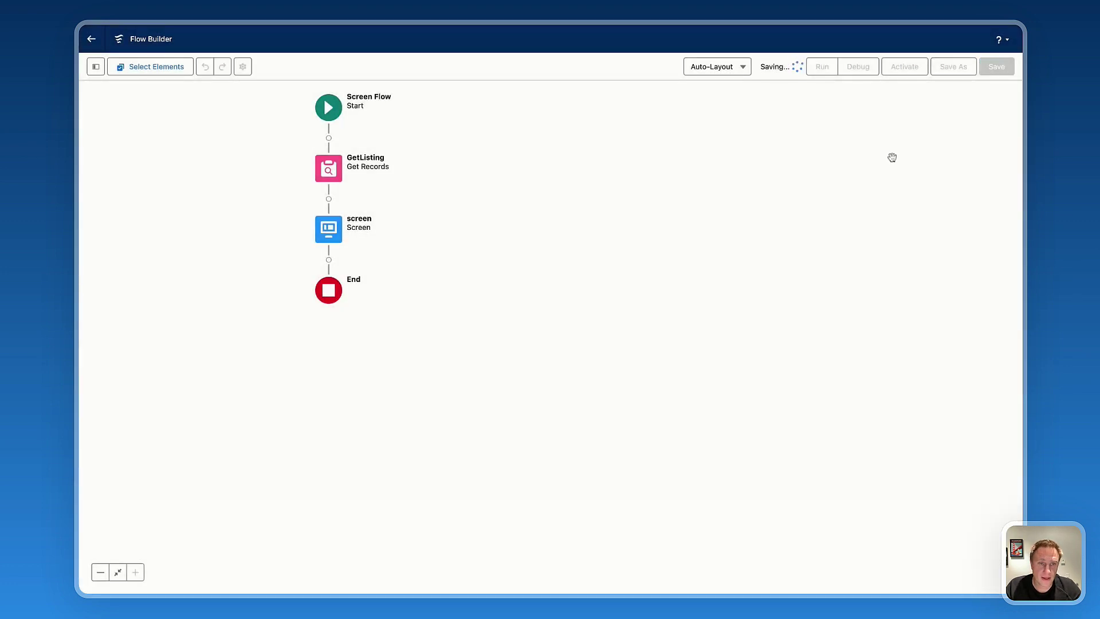
left_click(905, 70)
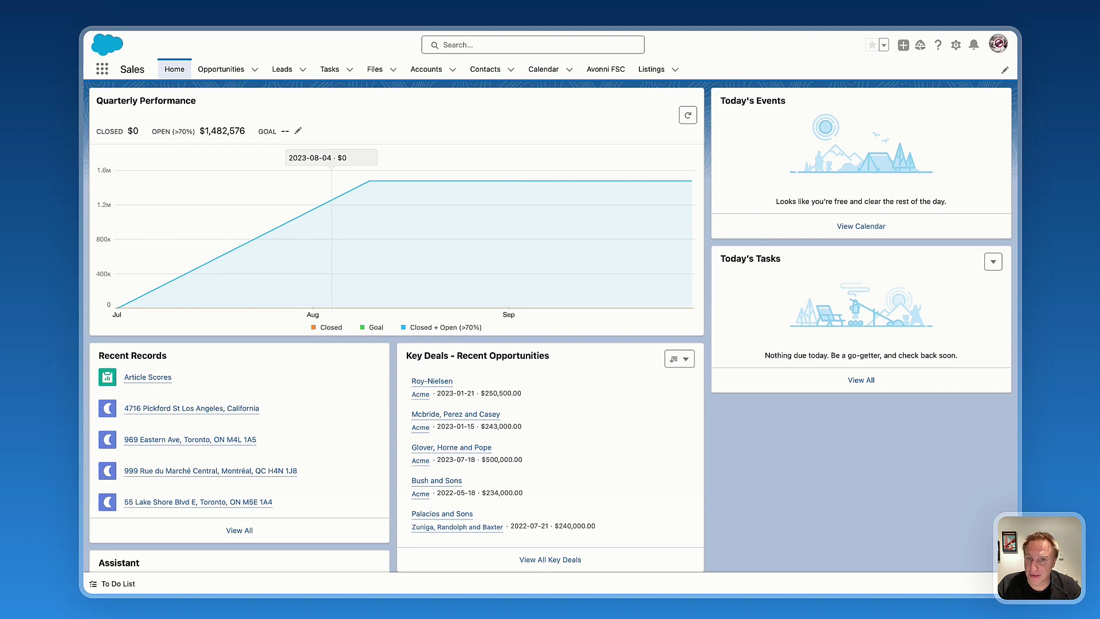
Edit the Home page and place a Flow component at the top of the canvas
left_click(954, 47)
key("Escape")
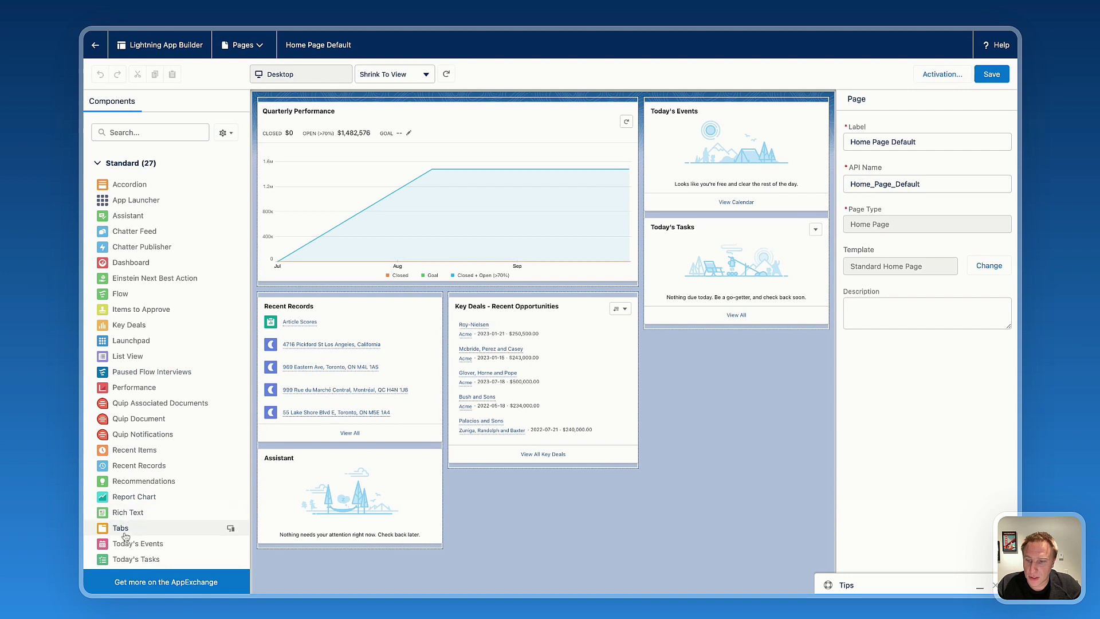
left_click_drag(122, 292, 337, 115)
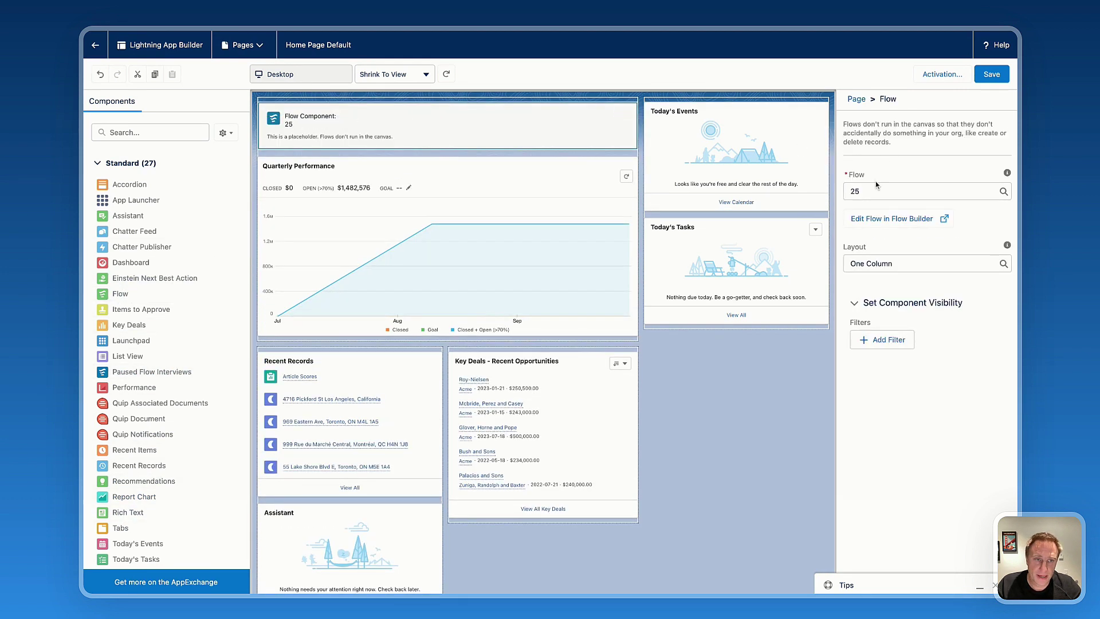
Set the Flow component to KanbanDemoVideo, save the Home page, and return to Home
left_click(871, 191)
type("25")
key("BackSpace")
key("BackSpace")
type("kanban")
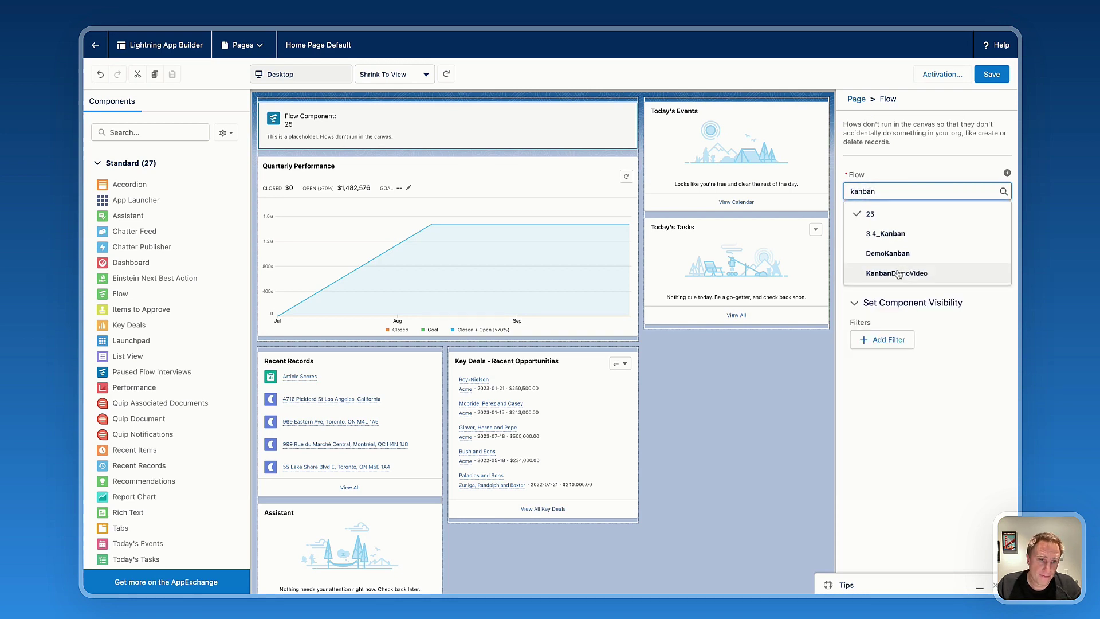
left_click(896, 273)
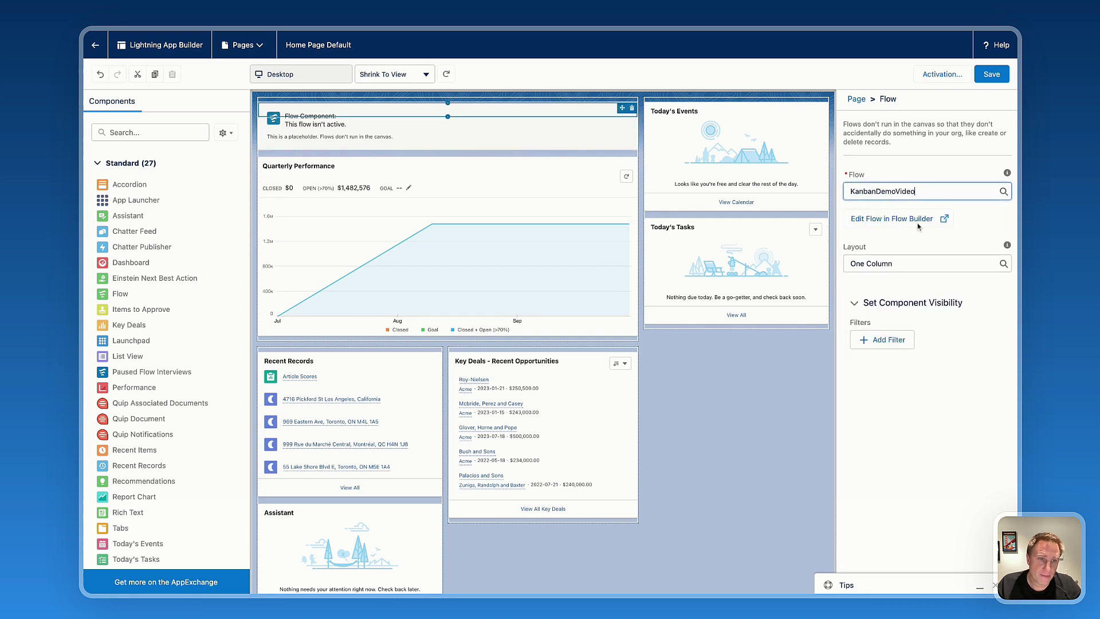
left_click(985, 75)
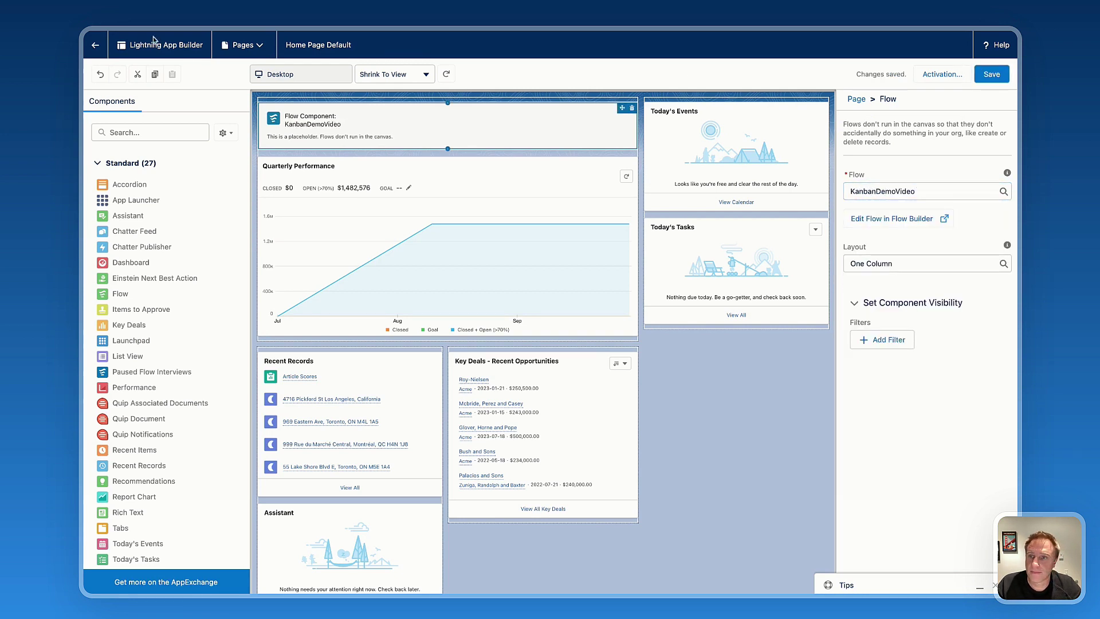
left_click(97, 46)
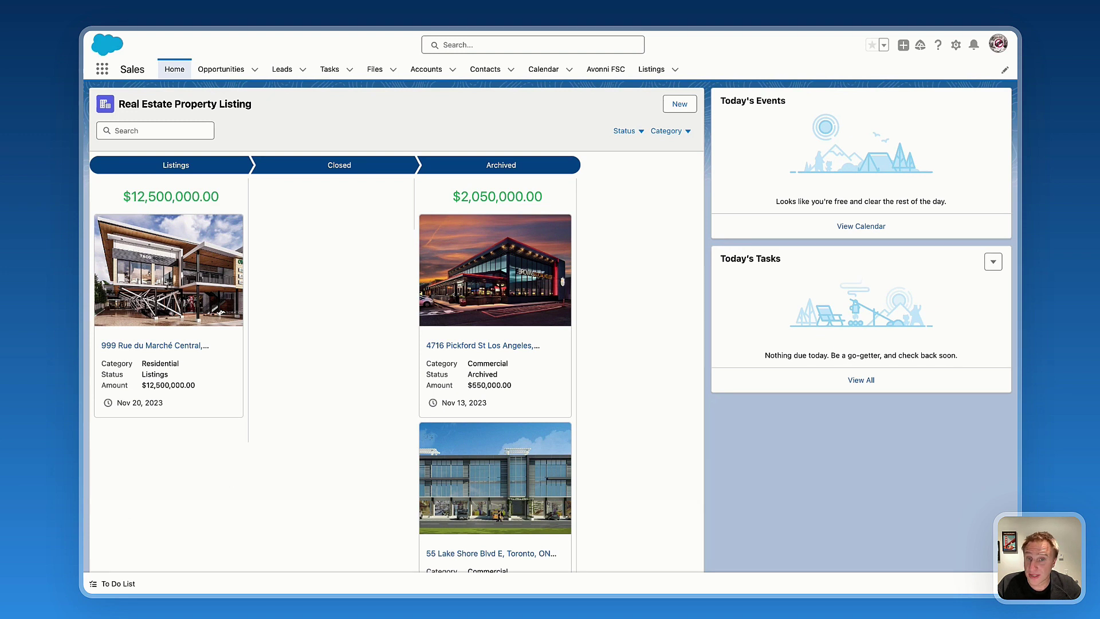
Drag both Archived cards into Closed and the Residential $12,500,000 listing into Archived
left_click_drag(427, 301, 403, 293)
left_click_drag(507, 284, 353, 281)
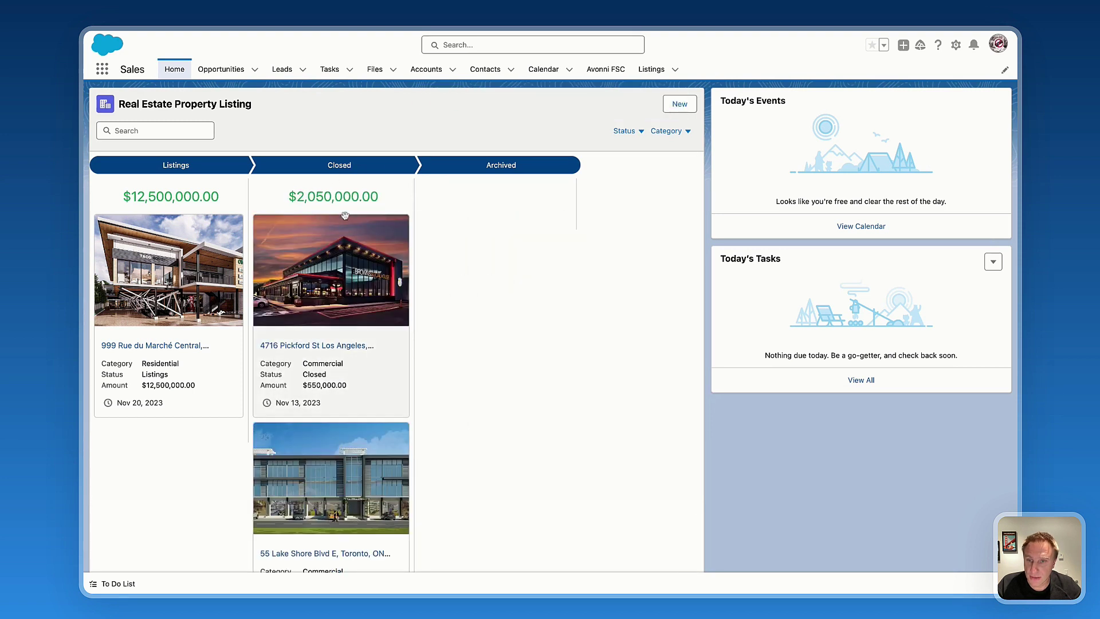
left_click_drag(162, 245, 445, 240)
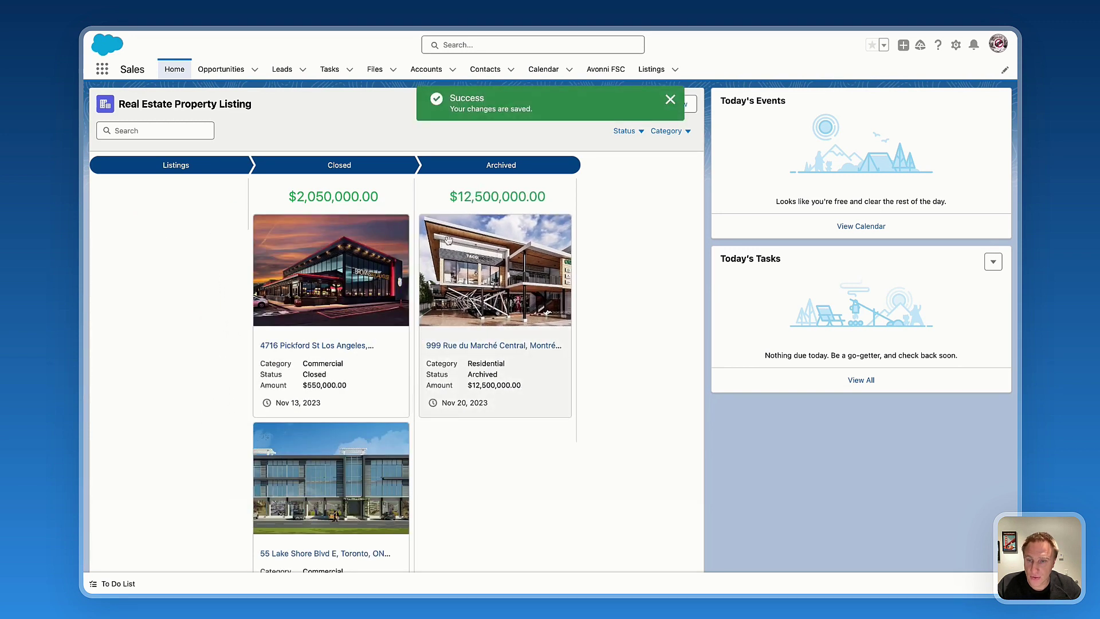